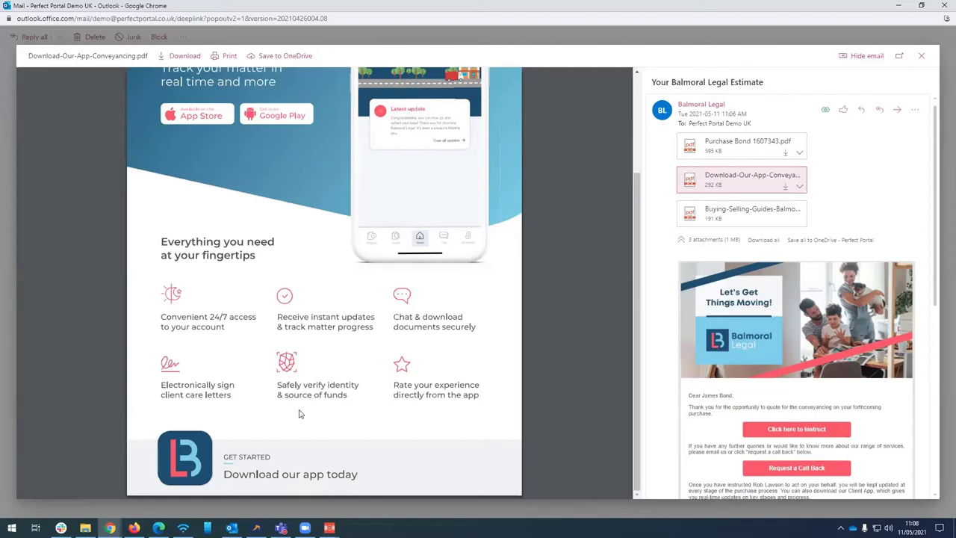
# Preview the Buying-Selling-Guides-Balmoral-Legal.pdf attachment, then close the preview and the pop-out message window
pyautogui.scroll(2, 299, 414)
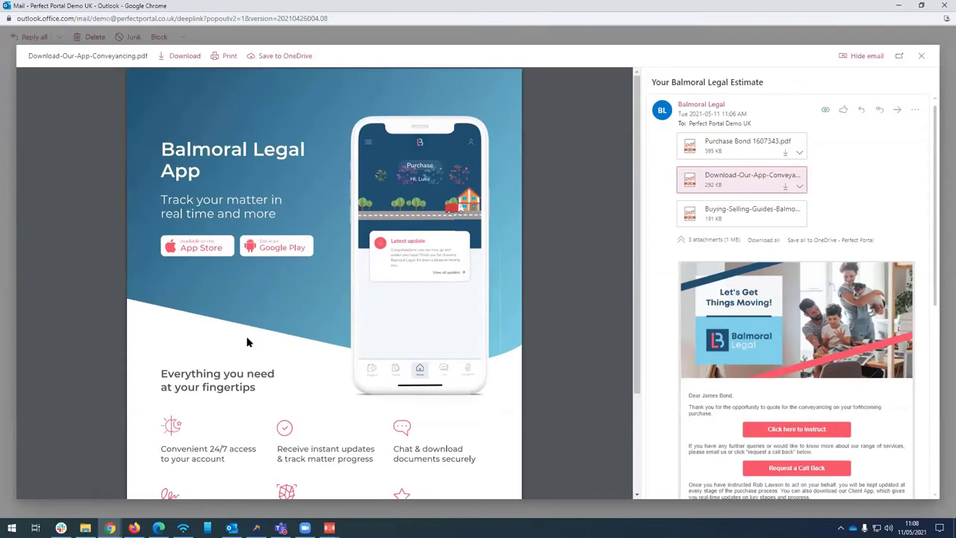
pyautogui.click(751, 216)
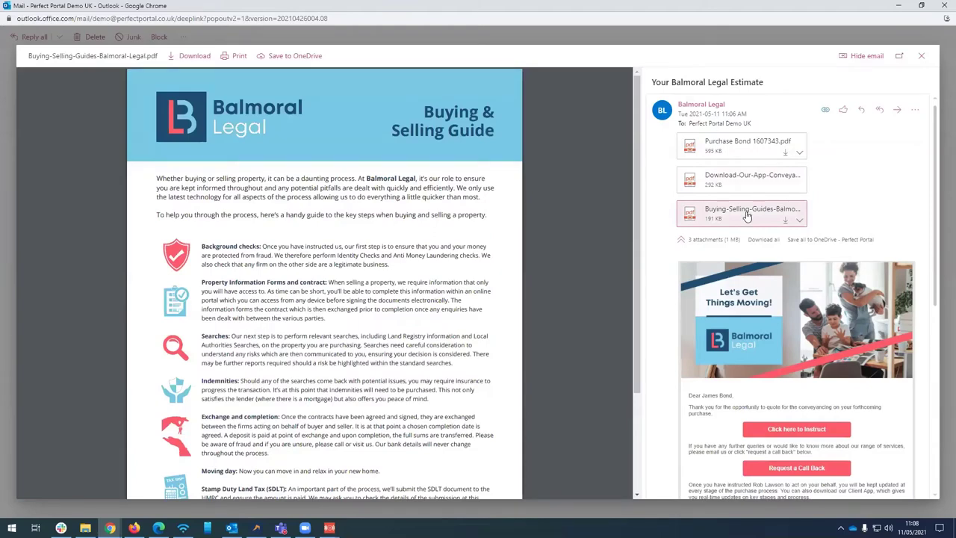
pyautogui.scroll(-3, 382, 362)
pyautogui.scroll(3, 383, 362)
pyautogui.click(923, 57)
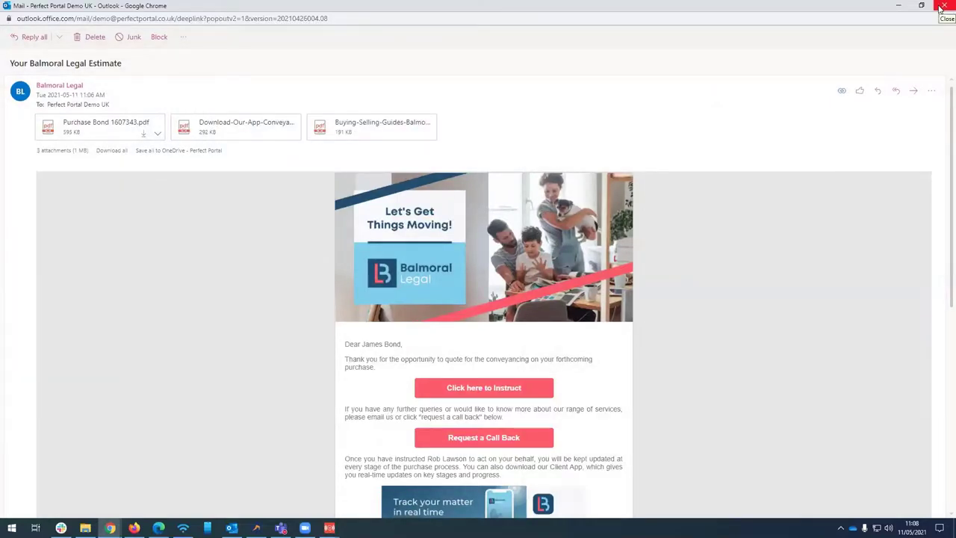
pyautogui.click(942, 7)
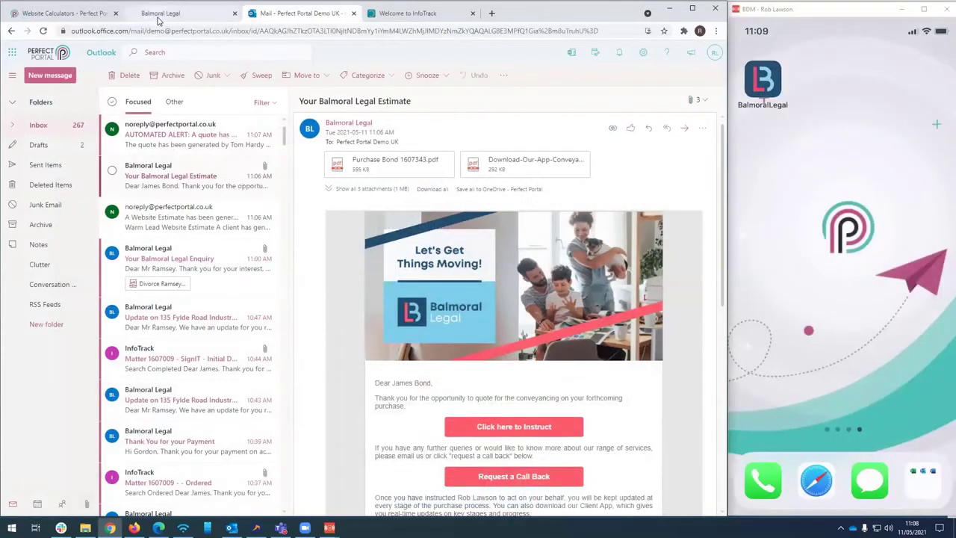
# Switch to the Balmoral Legal portal and scroll through its dashboard
pyautogui.click(159, 13)
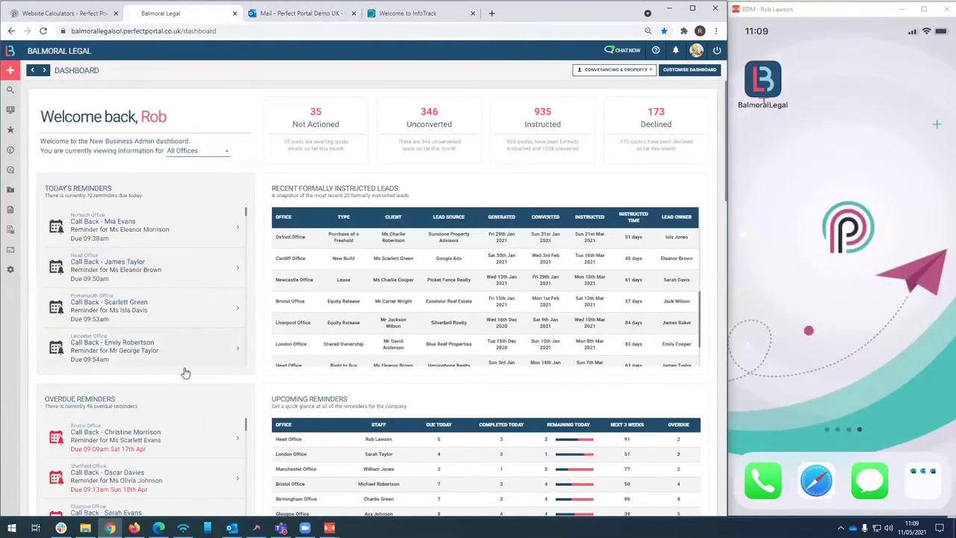
pyautogui.scroll(-1, 189, 314)
pyautogui.scroll(-2, 256, 304)
pyautogui.scroll(-4, 256, 309)
pyautogui.scroll(-1, 256, 308)
pyautogui.scroll(-1, 310, 331)
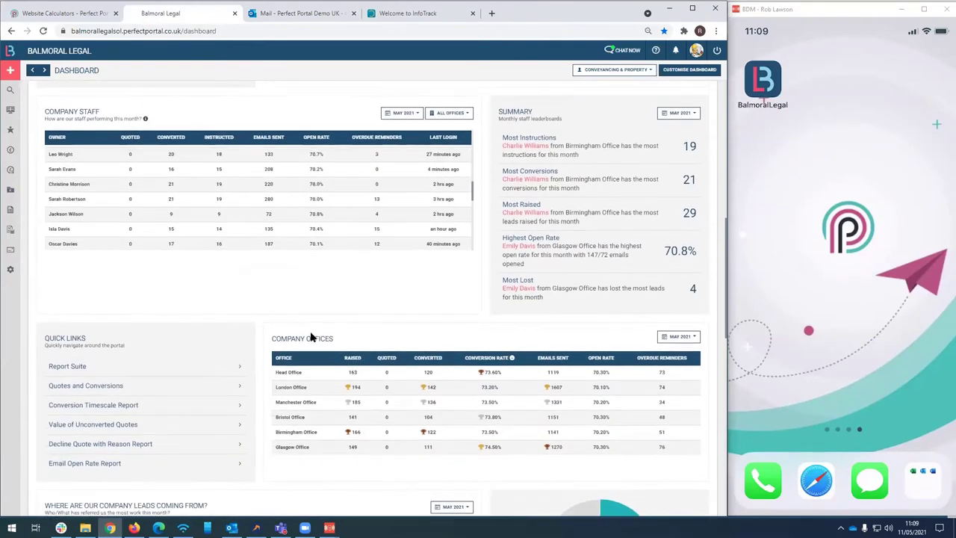
pyautogui.scroll(-4, 310, 336)
pyautogui.scroll(5, 311, 336)
pyautogui.scroll(8, 283, 276)
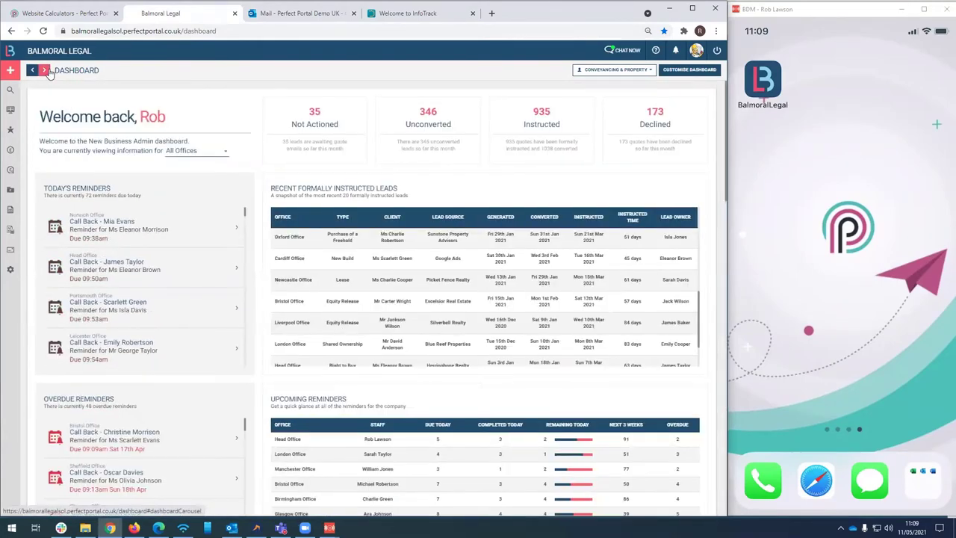
# Switch the dashboard to Marketing, showing 554 private, 830 referred and 444 web leads
pyautogui.click(45, 70)
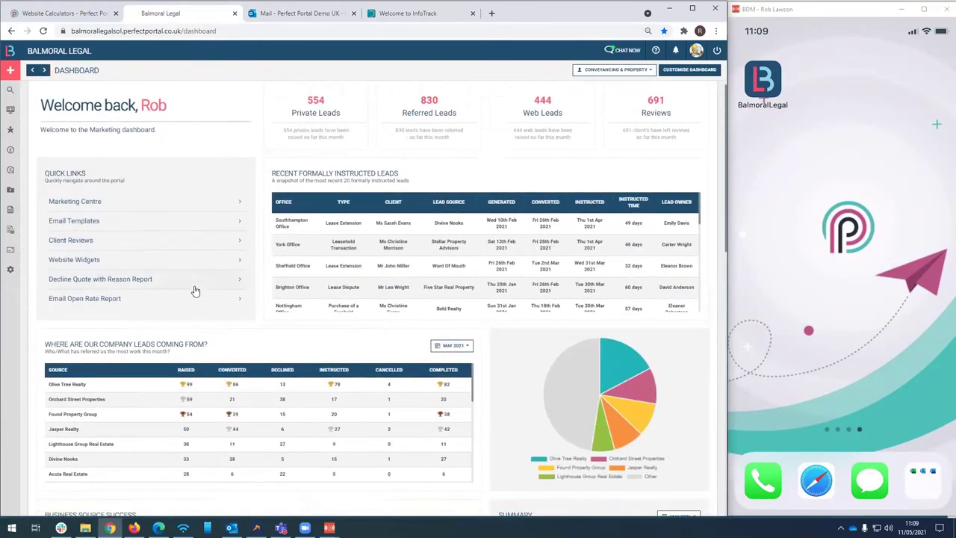
pyautogui.scroll(-5, 195, 290)
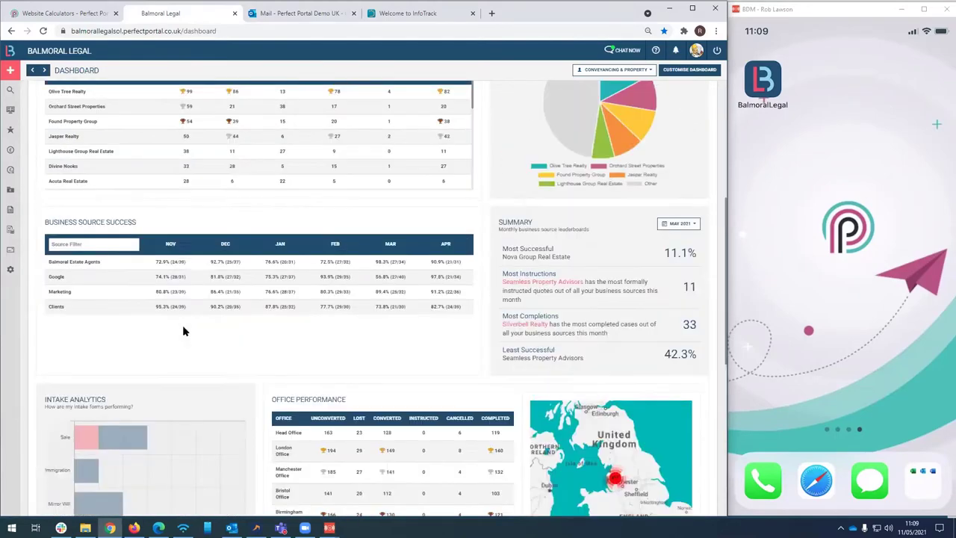
pyautogui.scroll(5, 179, 326)
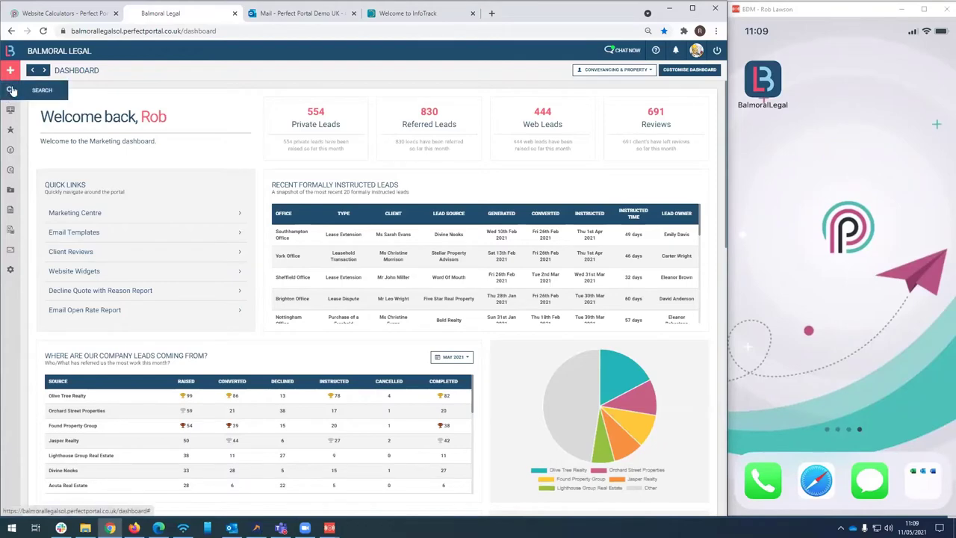
# Start a new quote of the Sale type
pyautogui.moveTo(10, 72)
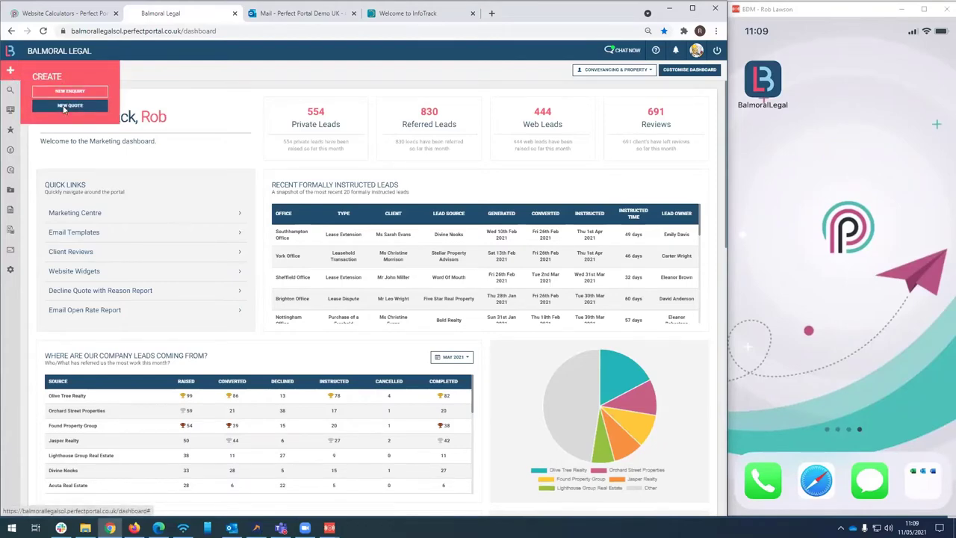
pyautogui.click(64, 107)
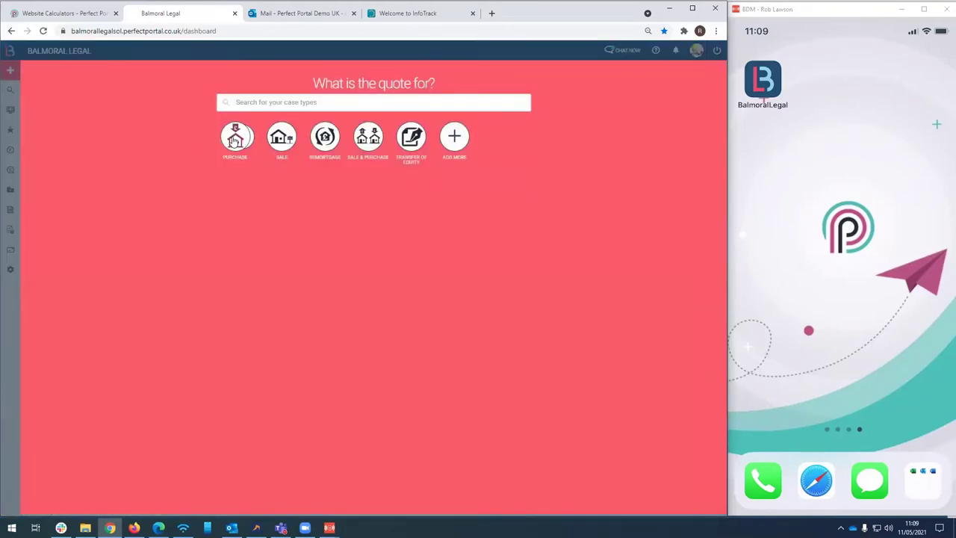
pyautogui.click(233, 141)
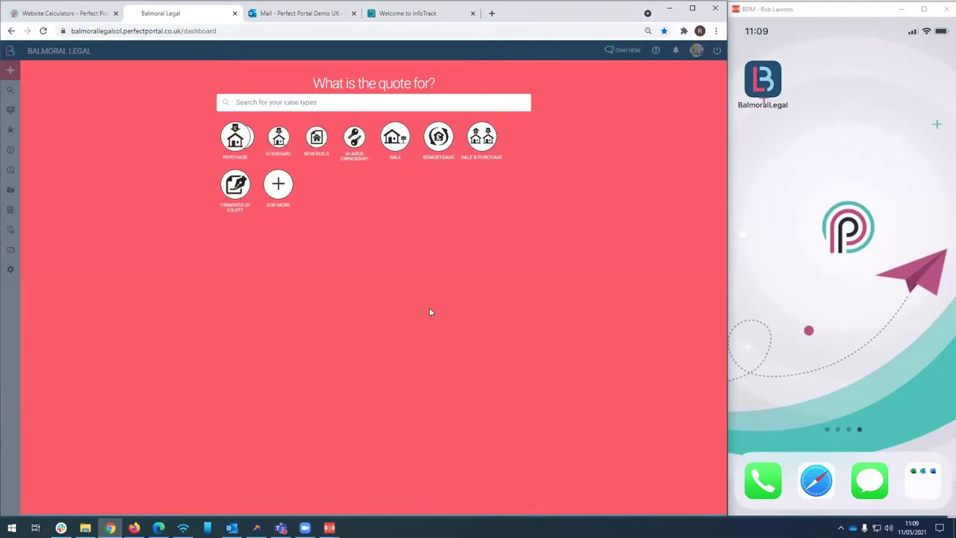
pyautogui.click(398, 134)
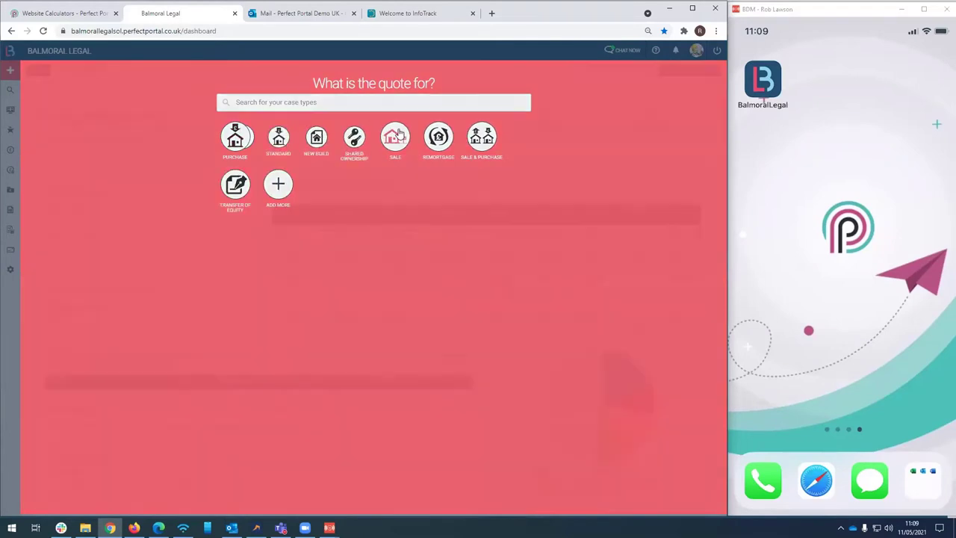
# Set the client's title to Mr and enter their first name, last name and e-mail
pyautogui.click(353, 226)
pyautogui.click(264, 241)
pyautogui.click(268, 238)
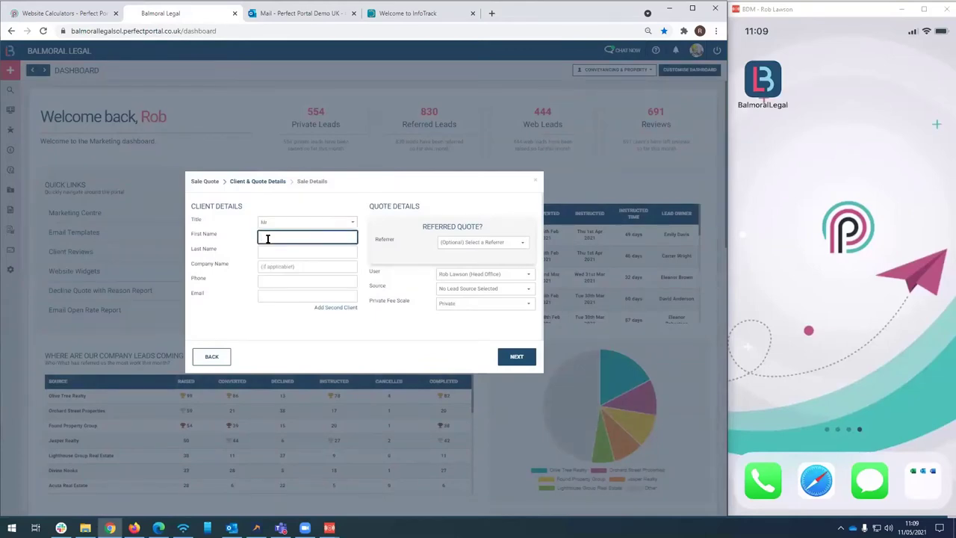
pyautogui.click(273, 252)
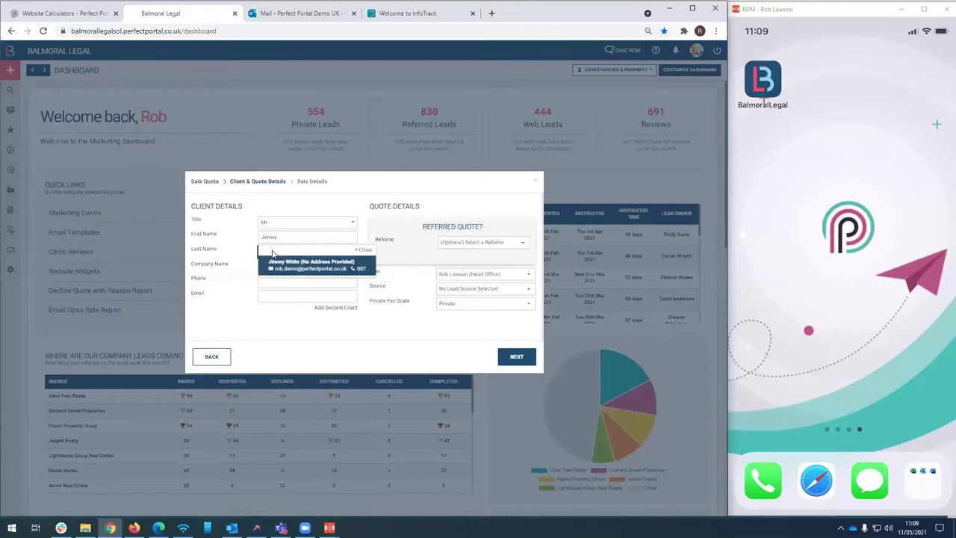
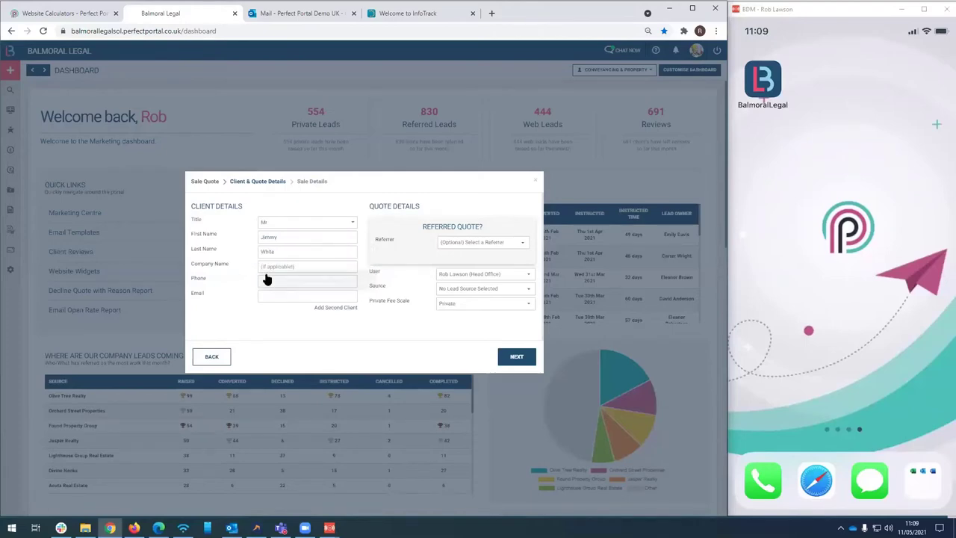
pyautogui.click(269, 294)
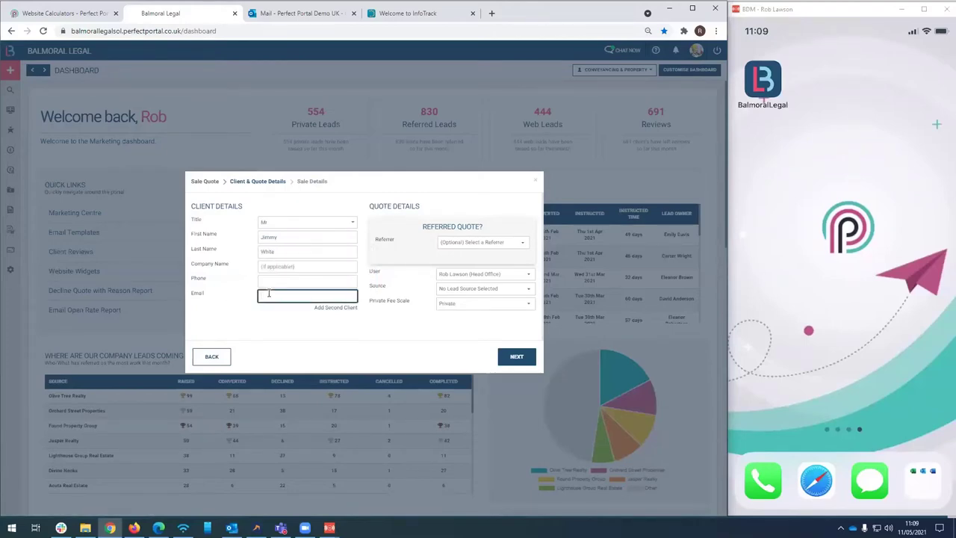
pyautogui.hotkey('ctrl', 'v')
# Add the client's phone number and choose the Easy Move agent as referrer
pyautogui.click(269, 281)
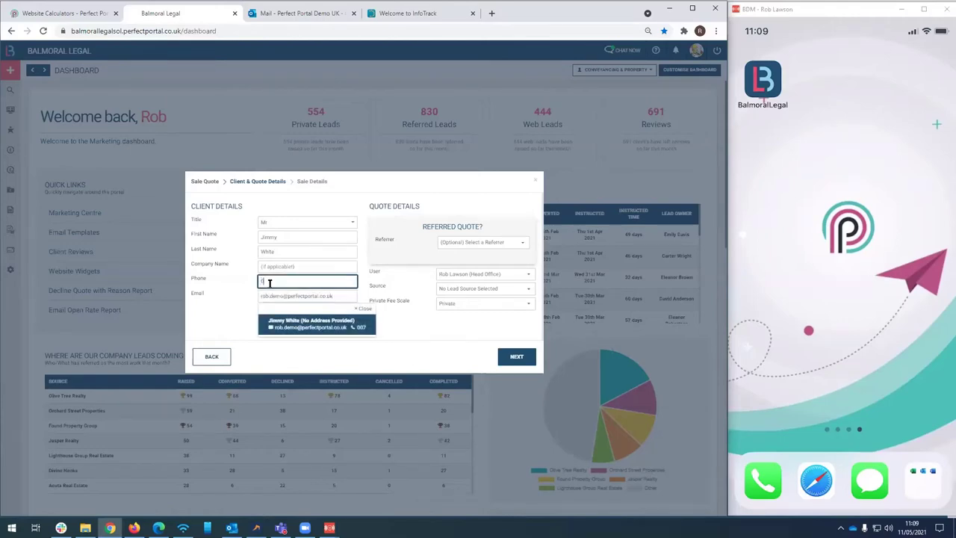
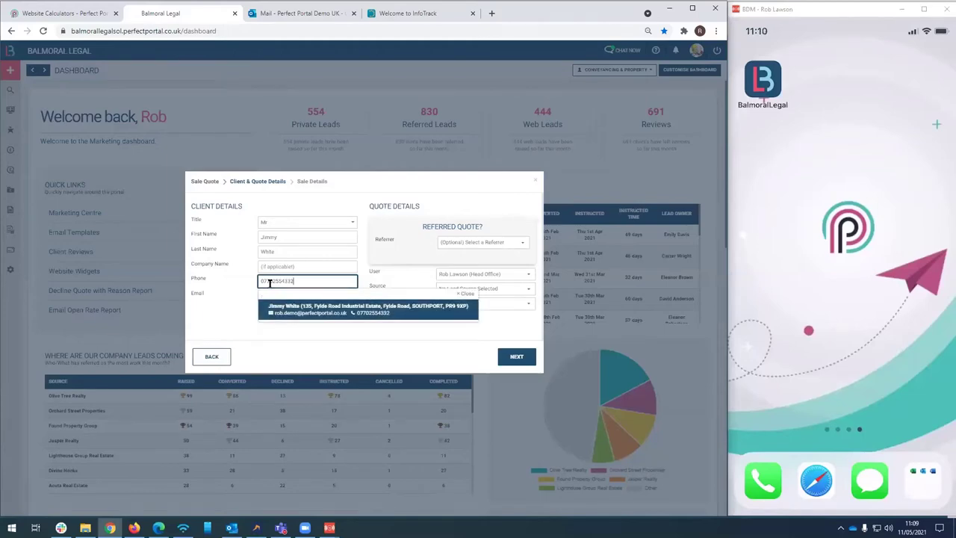
pyautogui.click(353, 314)
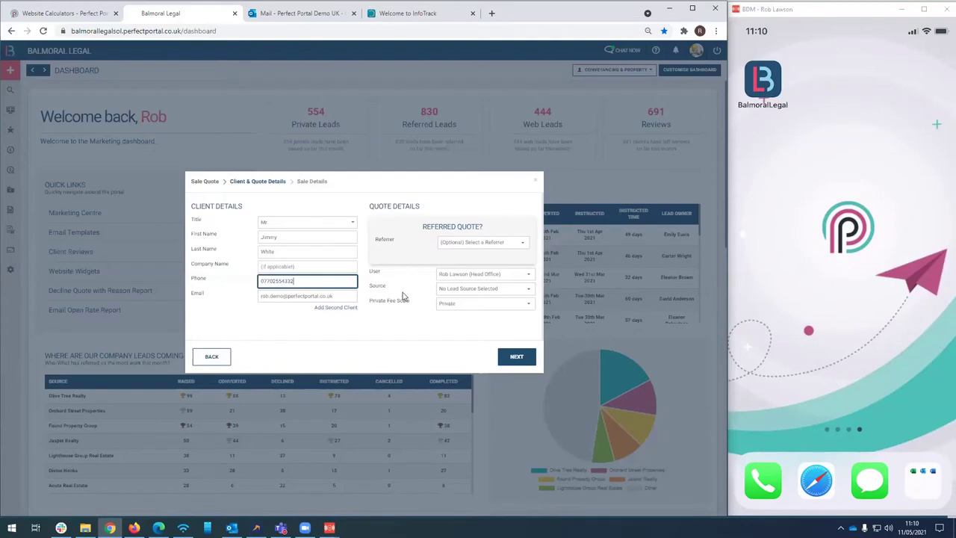
pyautogui.click(452, 249)
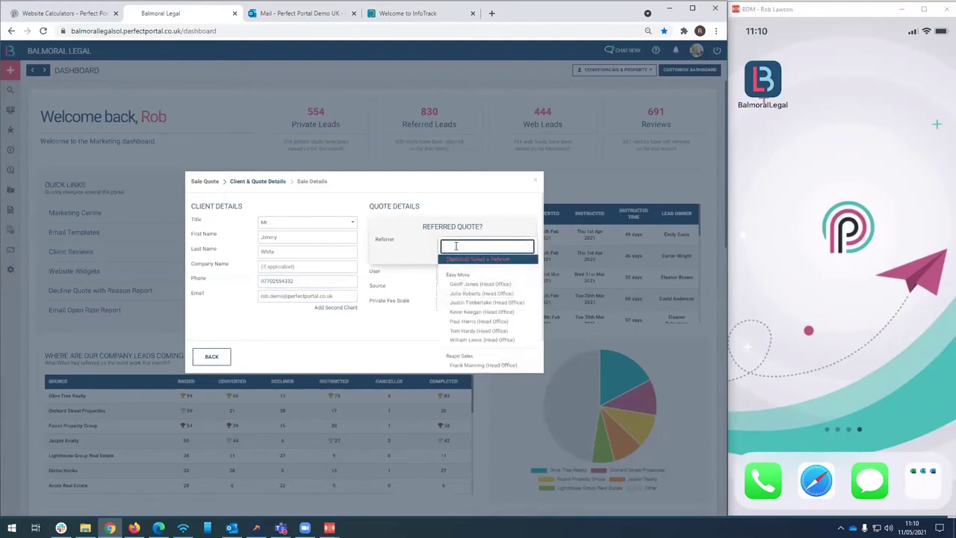
pyautogui.click(472, 313)
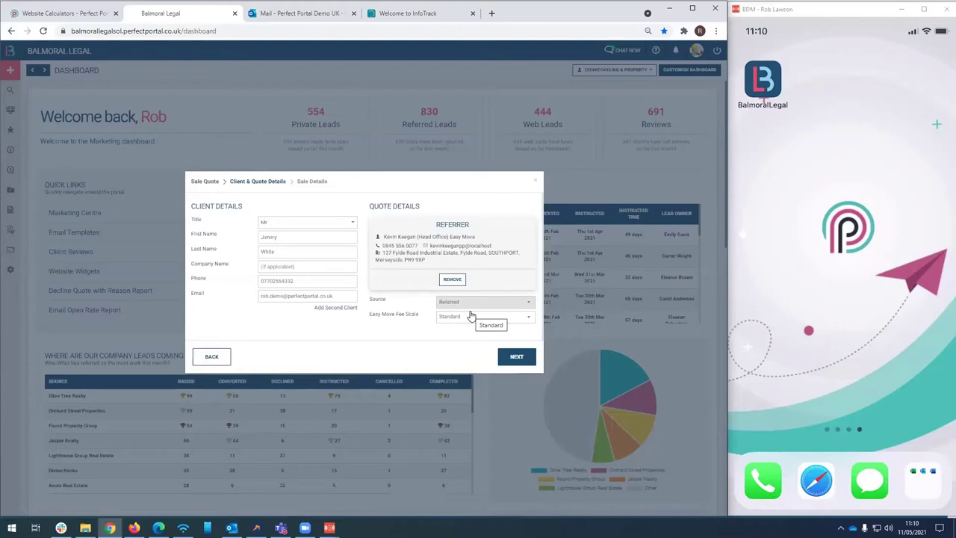
# Enter a sale price of 300000 with Leasehold tenure
pyautogui.click(515, 356)
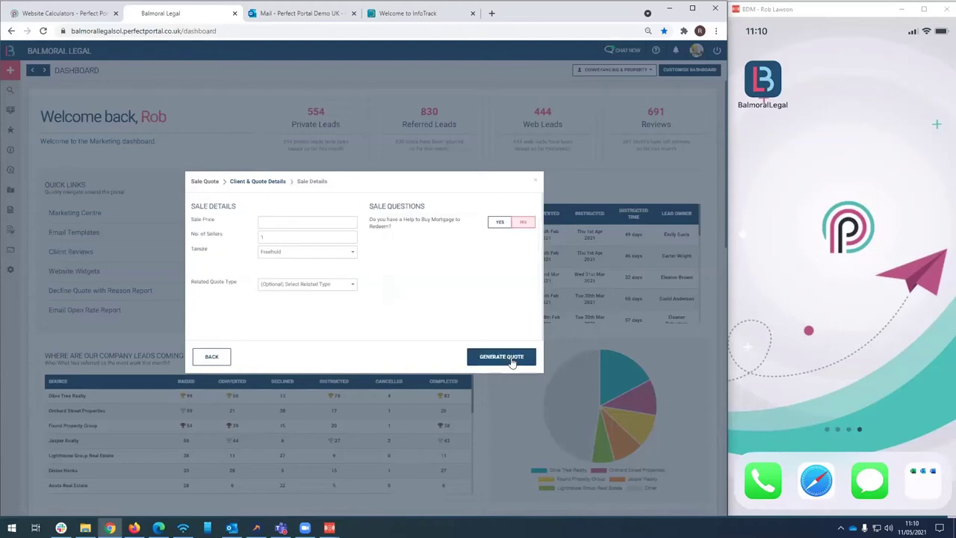
pyautogui.click(279, 218)
pyautogui.write('3000000.00')
pyautogui.click(265, 252)
pyautogui.click(272, 266)
# Look up the property's postcode, pick its address, and generate the sale quote
pyautogui.click(273, 267)
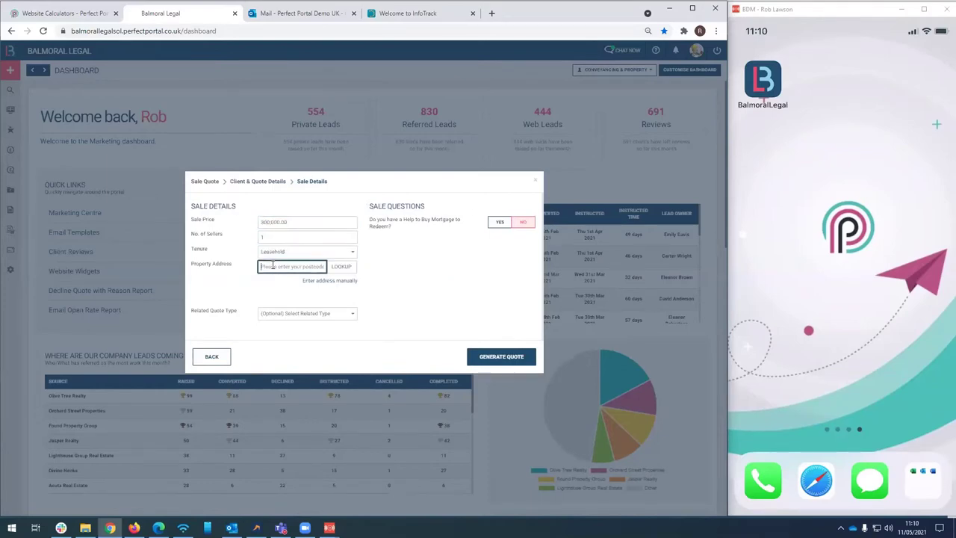
pyautogui.write('PR9 9XP')
pyautogui.click(334, 267)
pyautogui.click(316, 279)
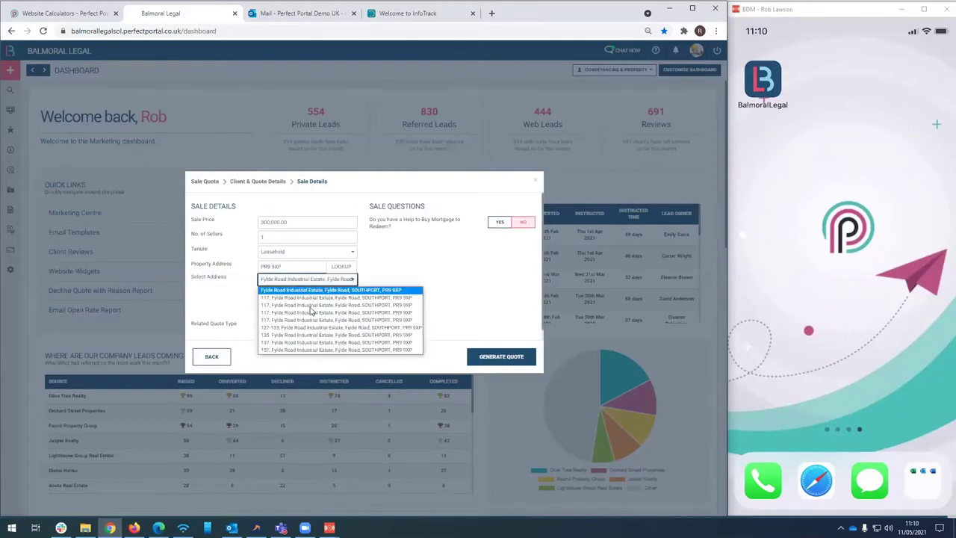
pyautogui.click(297, 341)
pyautogui.click(294, 314)
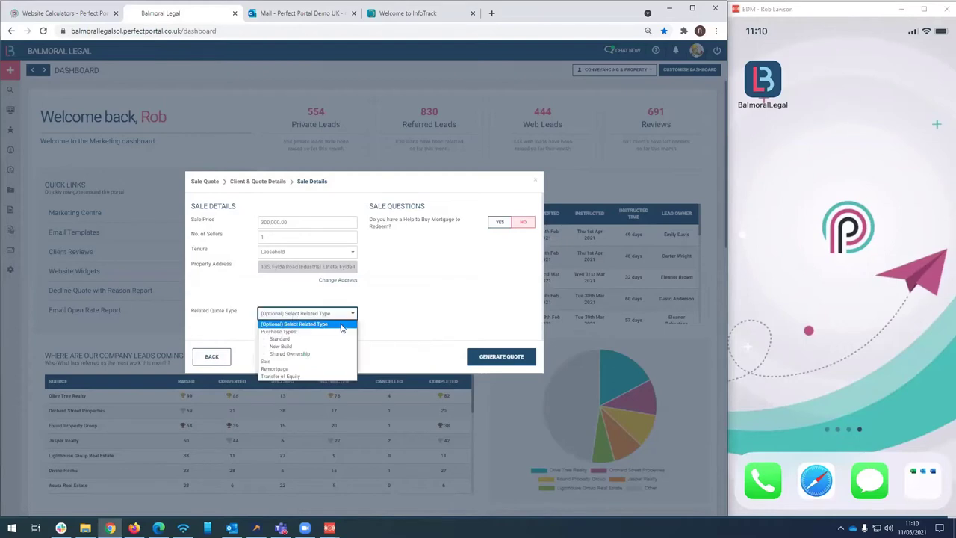
pyautogui.click(410, 328)
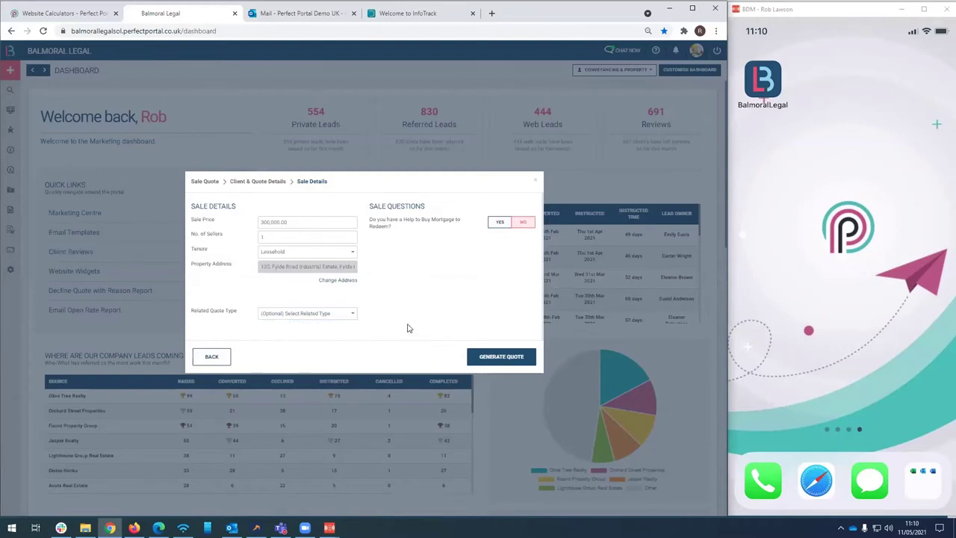
pyautogui.click(515, 359)
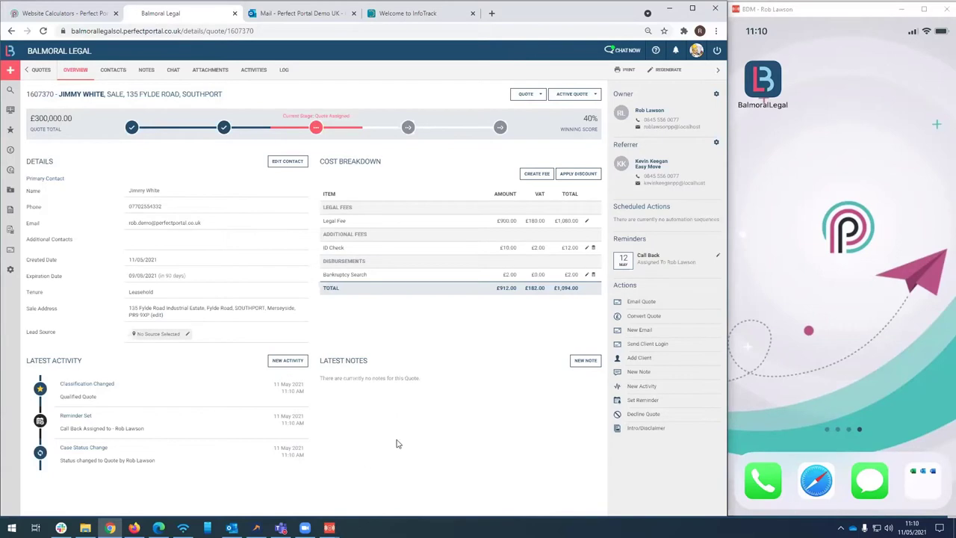
# Skip adding a manual fee and send the quote email to the client
pyautogui.click(536, 175)
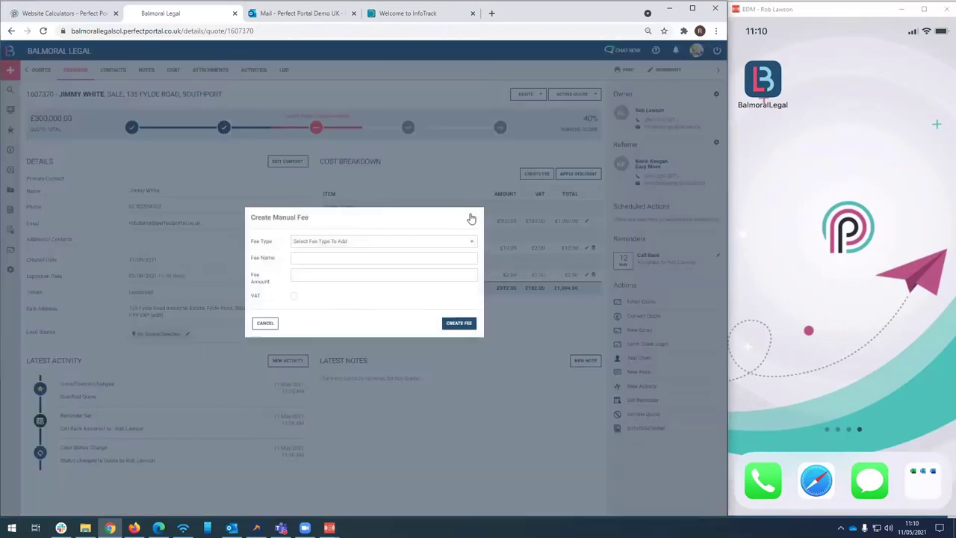
pyautogui.click(544, 194)
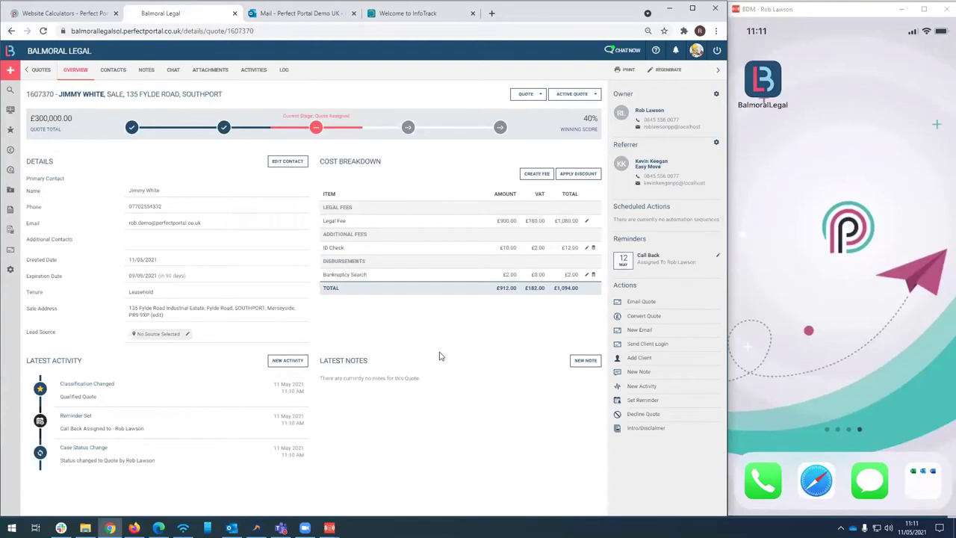
pyautogui.click(640, 301)
pyautogui.click(458, 421)
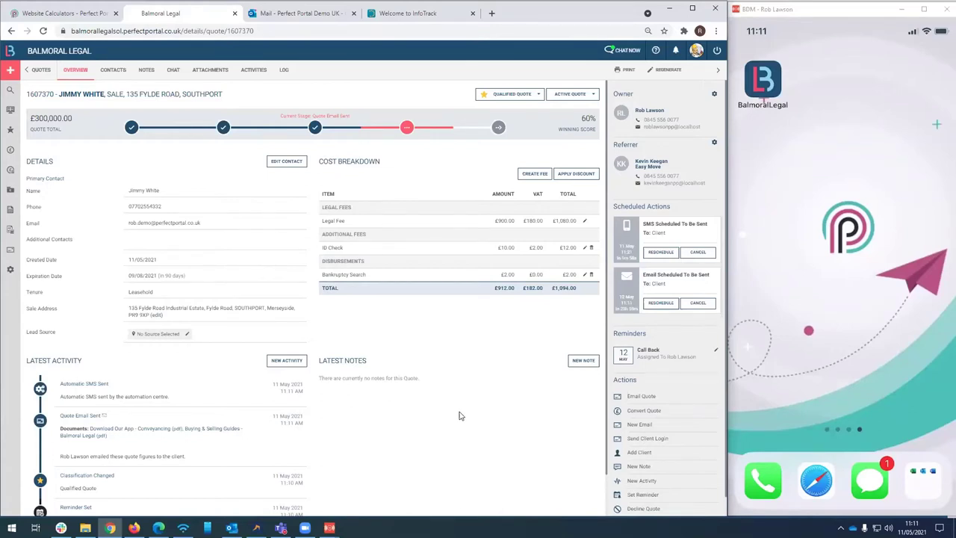
pyautogui.click(659, 253)
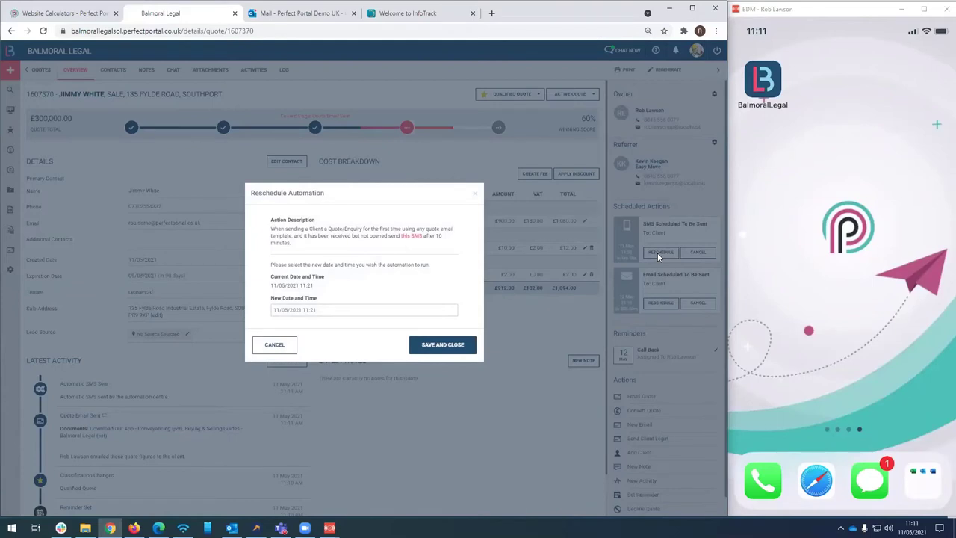
pyautogui.moveTo(416, 238)
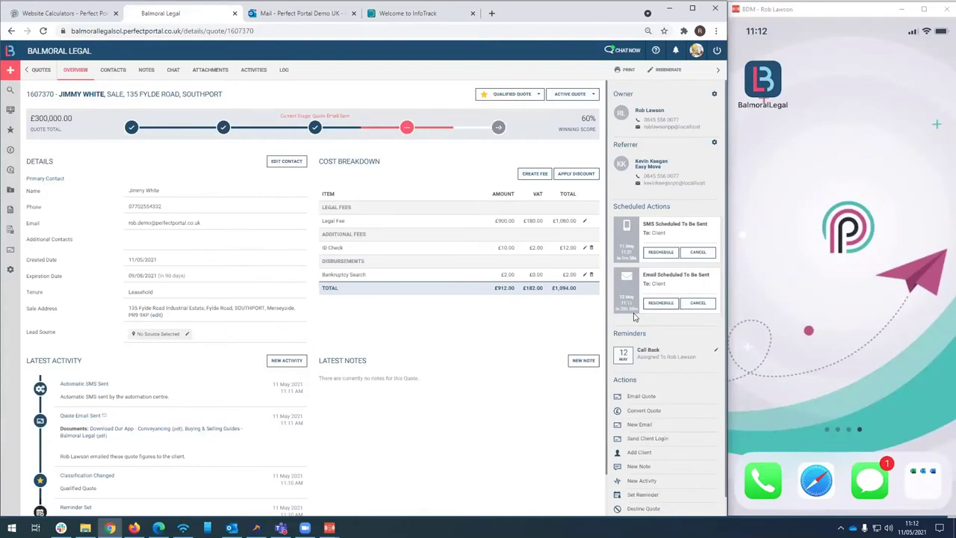
pyautogui.click(661, 304)
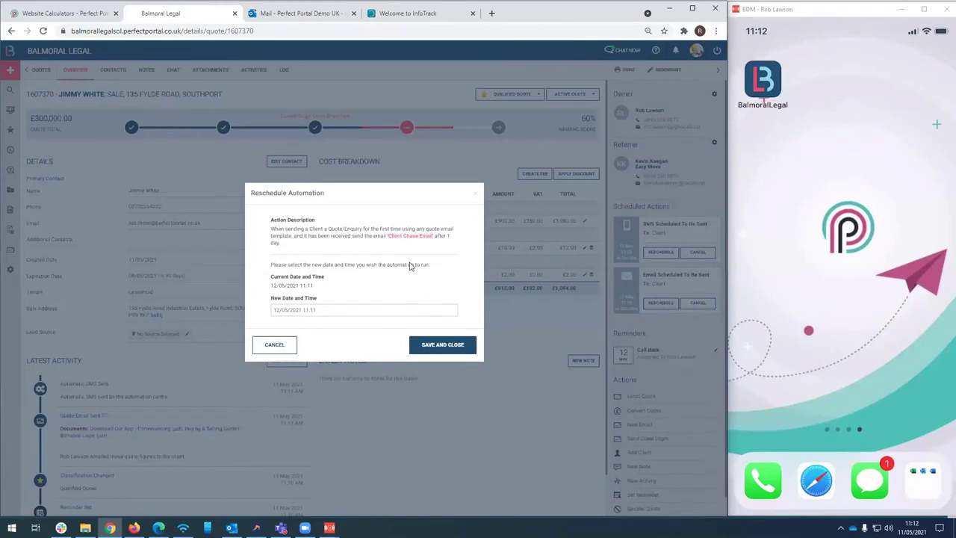
pyautogui.click(404, 240)
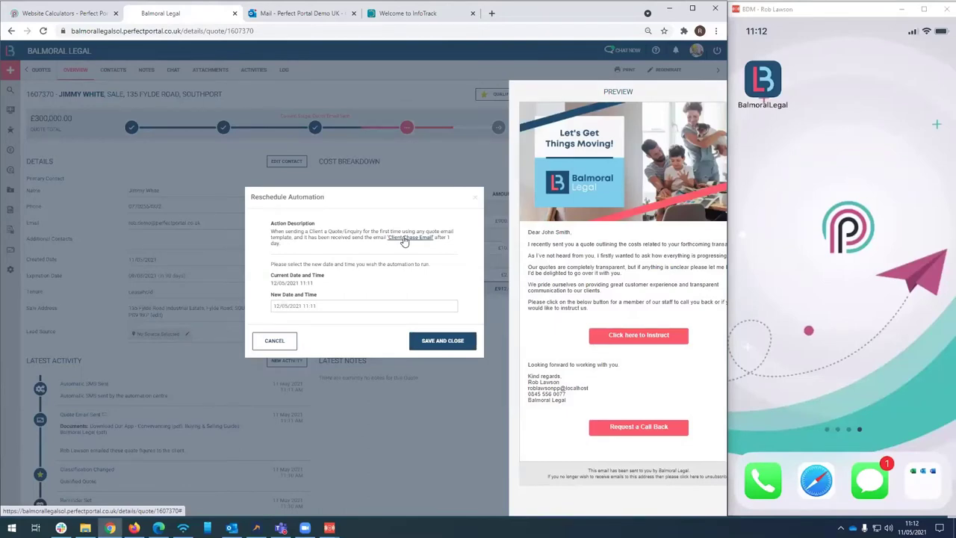
pyautogui.click(274, 346)
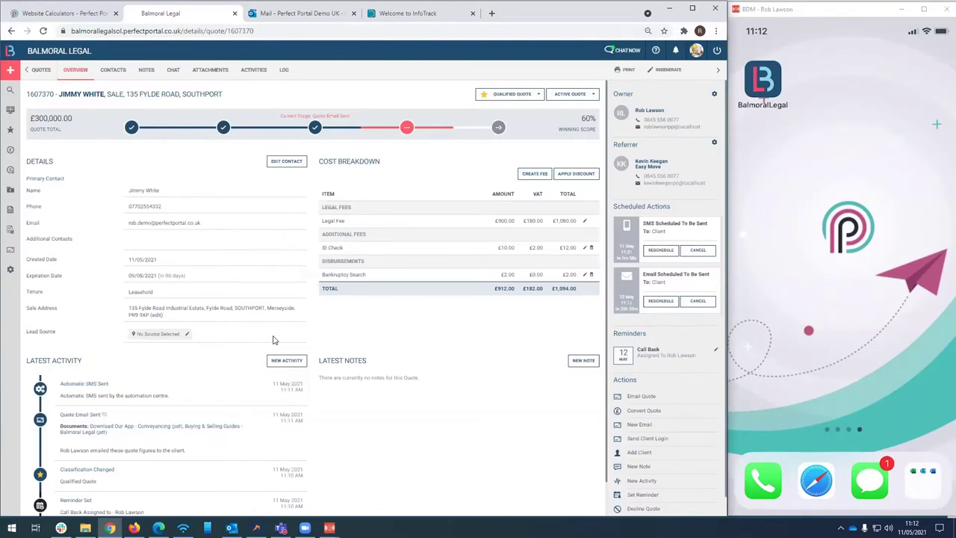
pyautogui.scroll(-1, 272, 340)
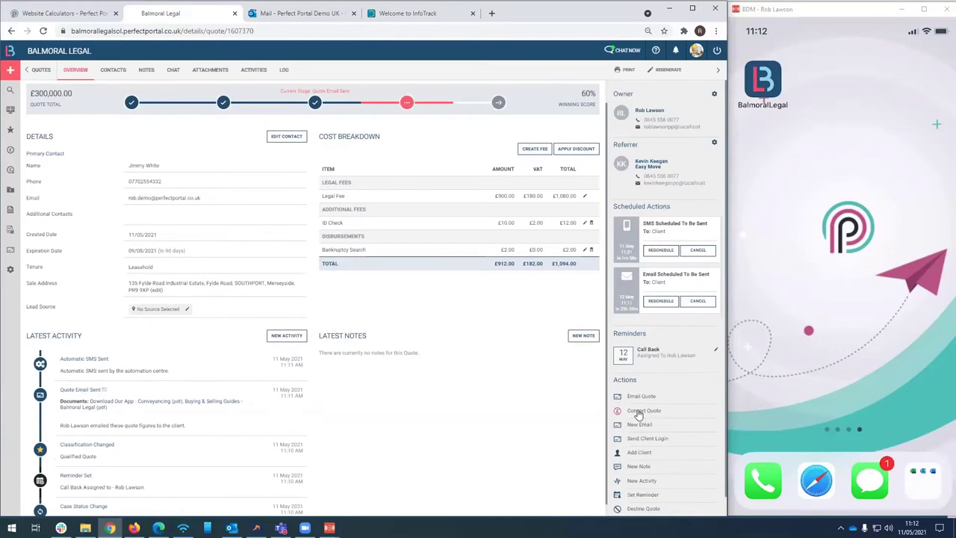
# Begin converting the quote, confirm the client contacts, and keep the case assigned to Me
pyautogui.click(637, 411)
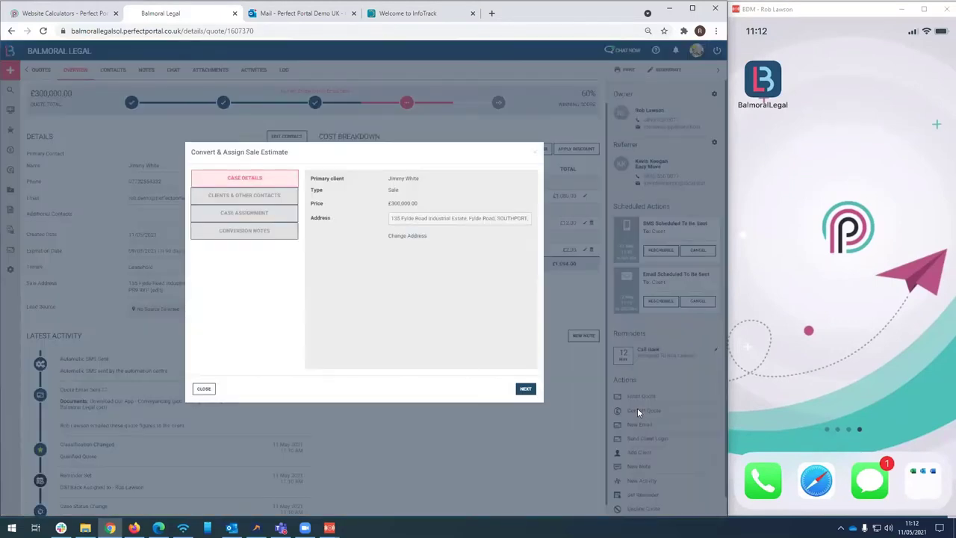
pyautogui.click(525, 389)
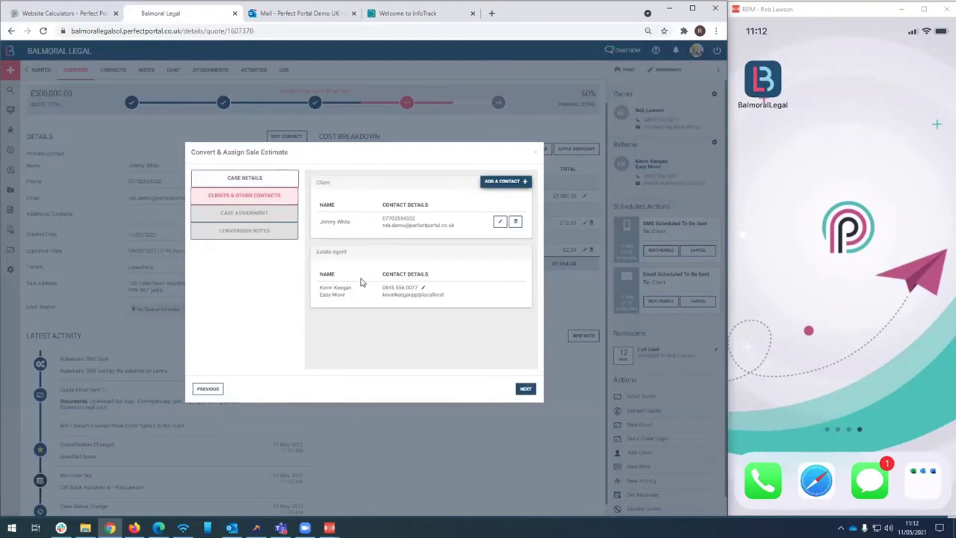
pyautogui.click(525, 389)
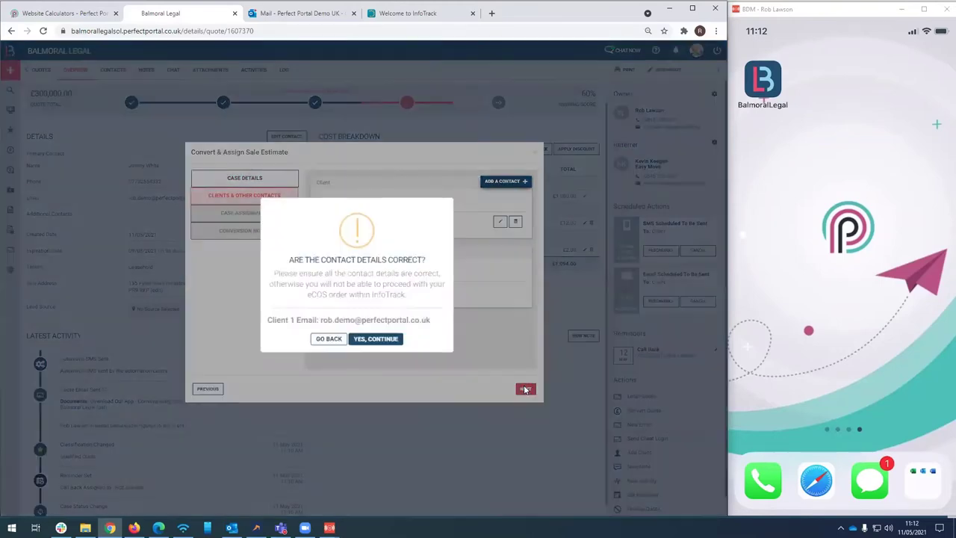
pyautogui.click(383, 339)
pyautogui.click(396, 196)
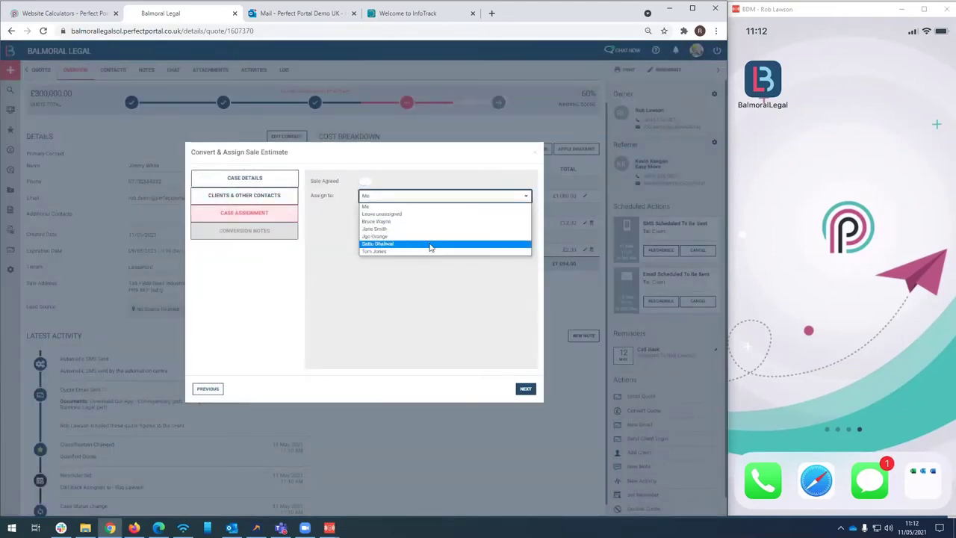
pyautogui.click(327, 221)
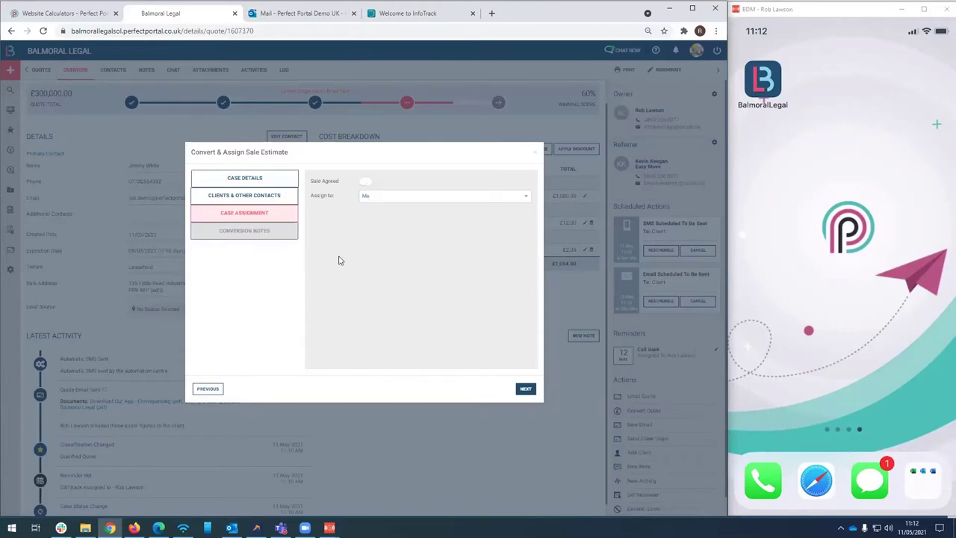
pyautogui.click(526, 388)
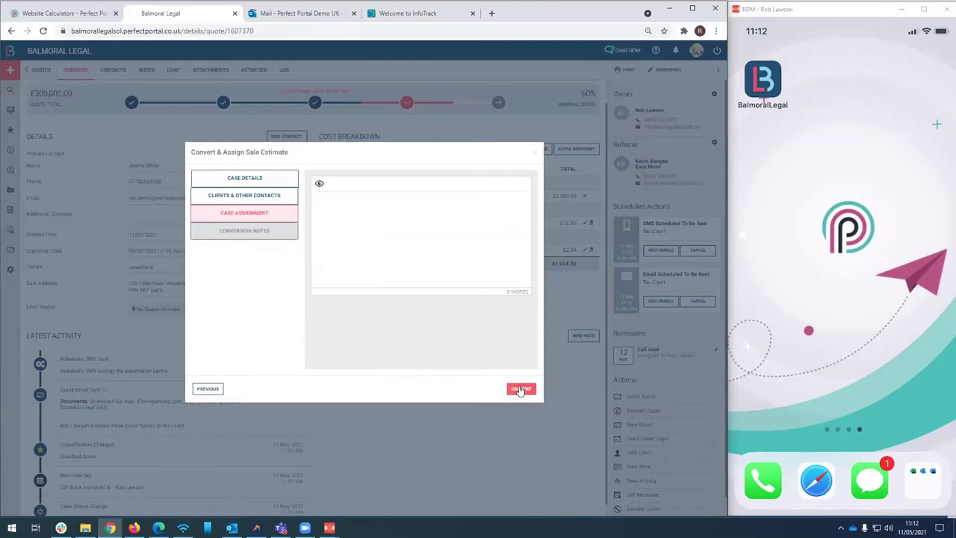
# Add the conversion note 'Notes' and convert the estimate into a live case
pyautogui.click(378, 221)
pyautogui.write('Notes')
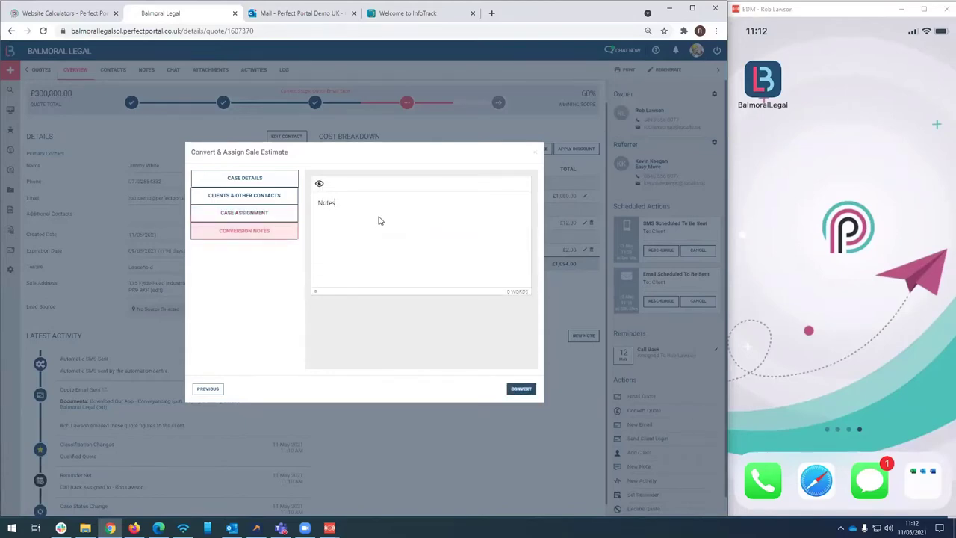
pyautogui.click(520, 389)
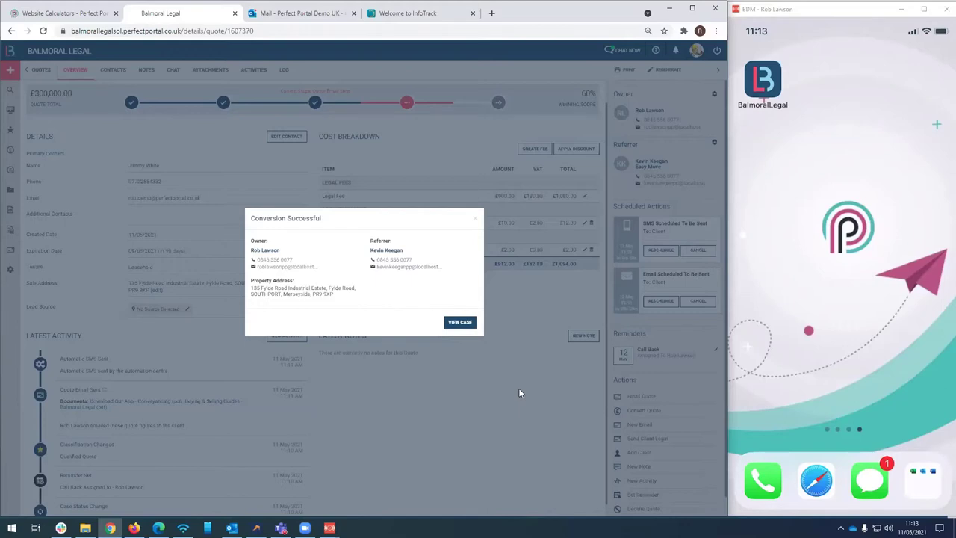
# Open the newly created sale case from the Conversion Successful dialog
pyautogui.click(457, 325)
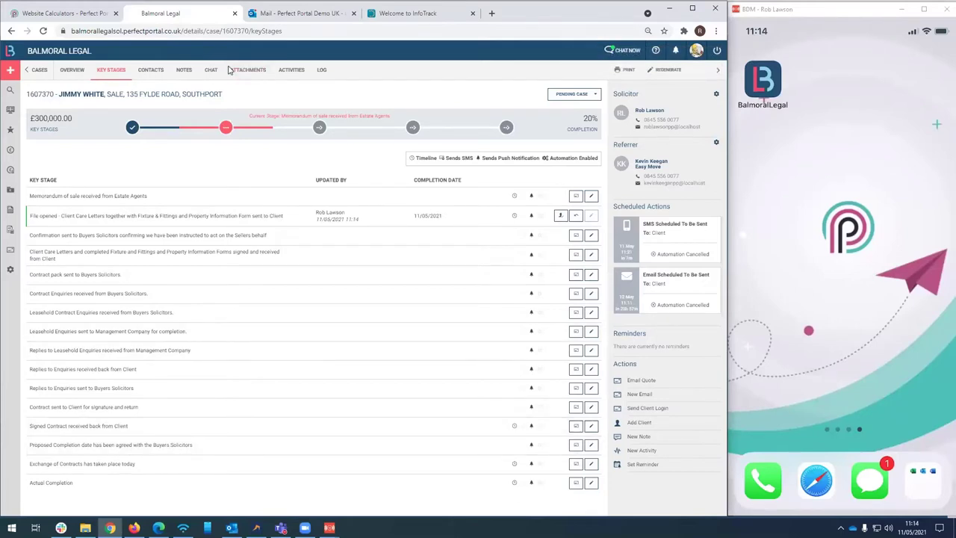
# Copy the case reference number from the Perfect Portal address bar and go to InfoTrack
pyautogui.doubleClick(233, 31)
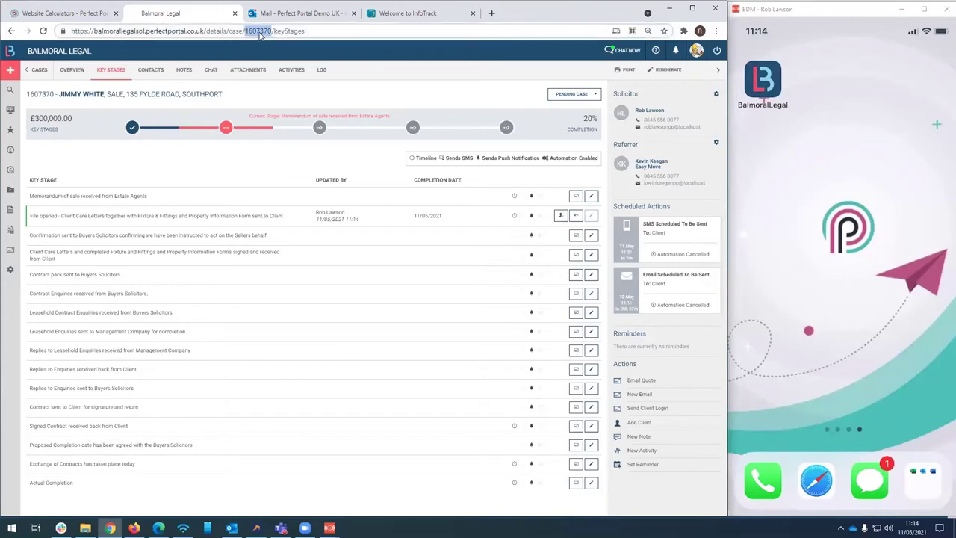
pyautogui.rightClick(260, 34)
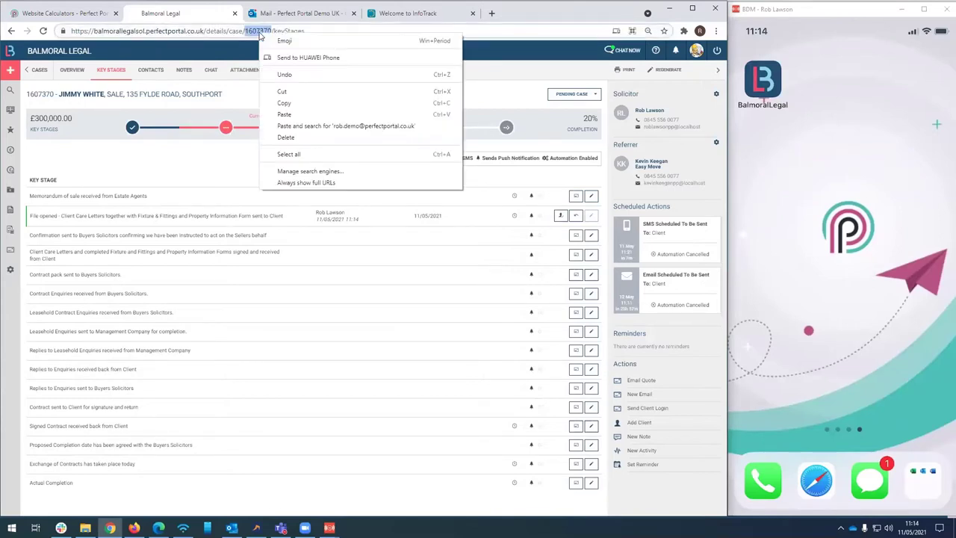
pyautogui.click(303, 103)
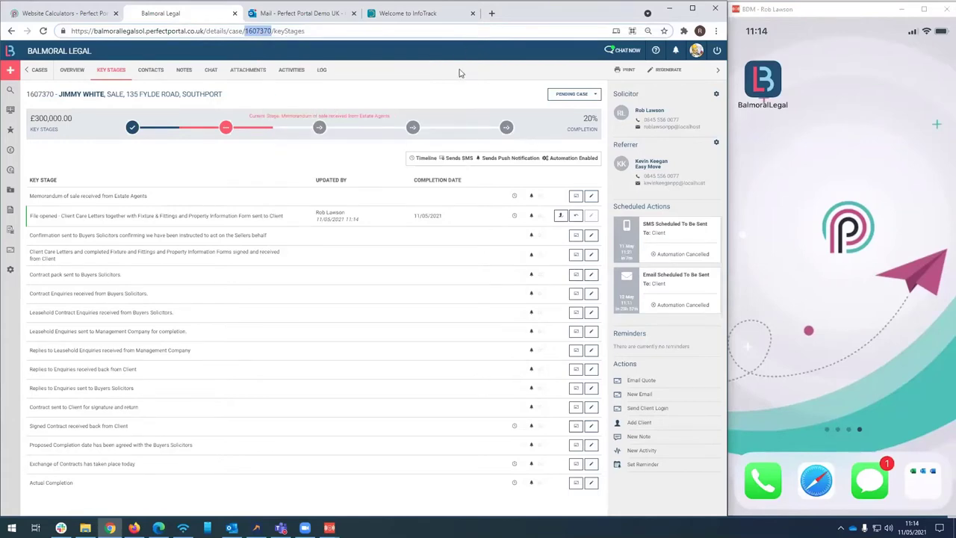
pyautogui.click(407, 14)
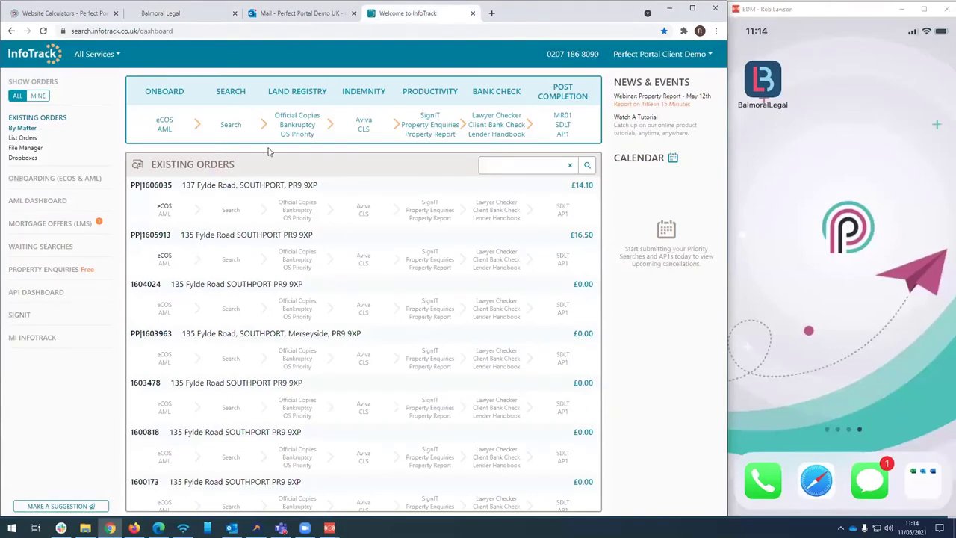
# Start an eCOS order linked to the Perfect Portal case, using the case number as matter reference
pyautogui.click(163, 122)
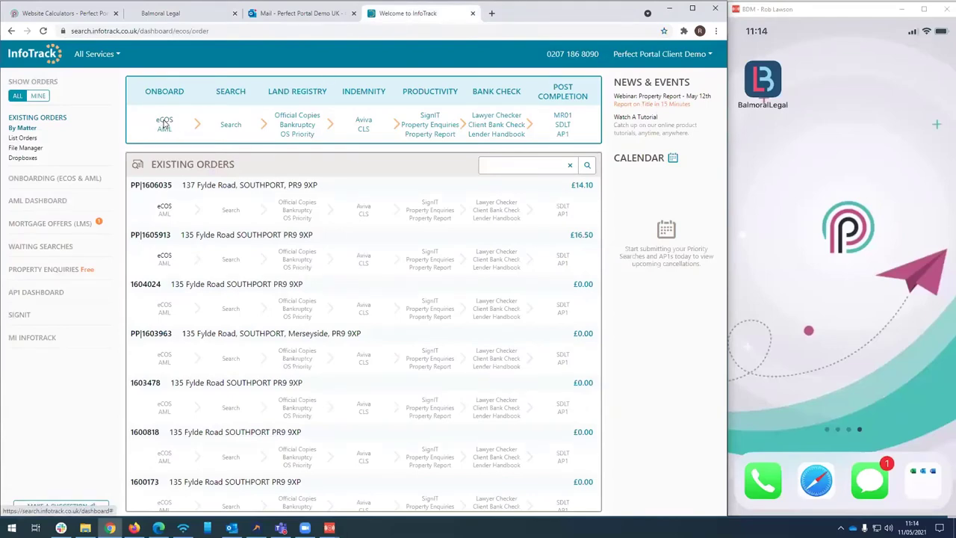
pyautogui.click(156, 154)
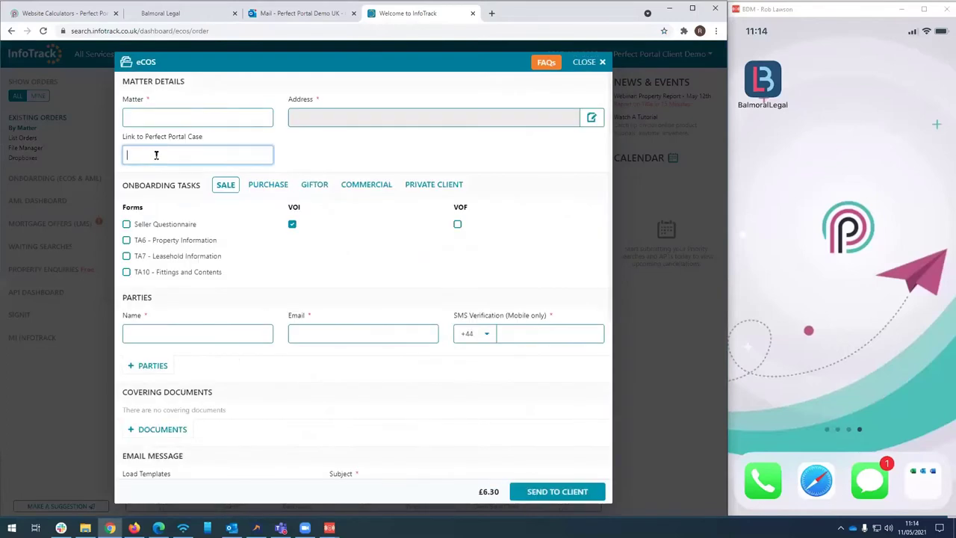
pyautogui.hotkey('ctrl', 'v')
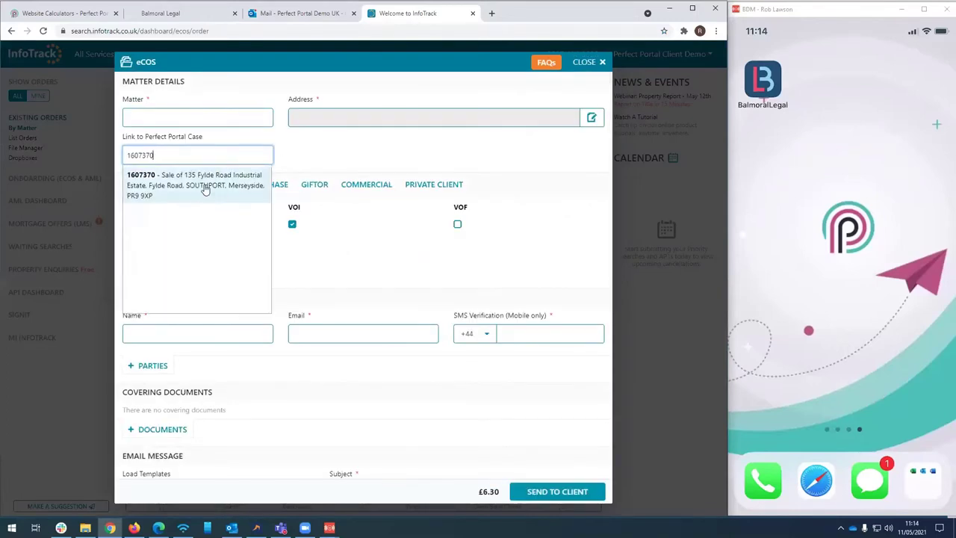
pyautogui.click(205, 187)
pyautogui.click(183, 120)
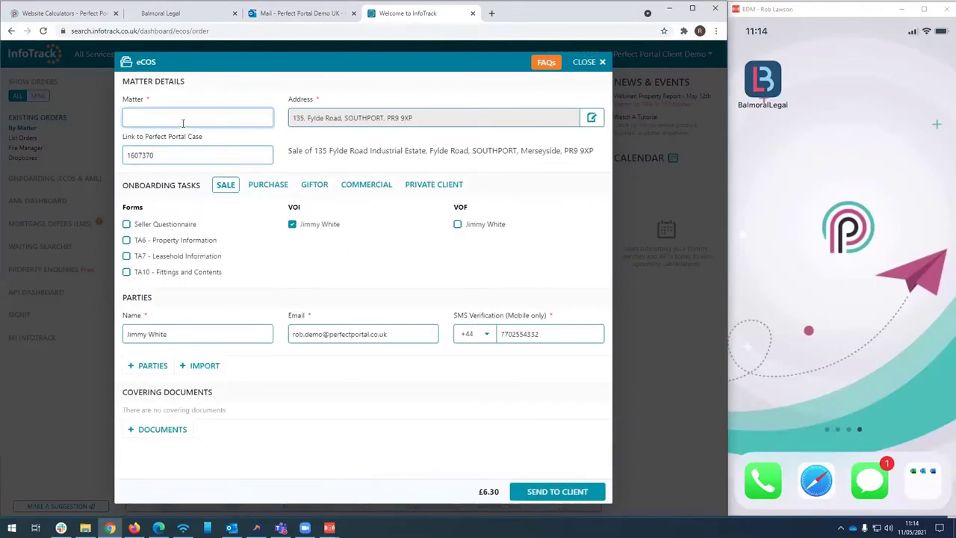
pyautogui.hotkey('ctrl', 'v')
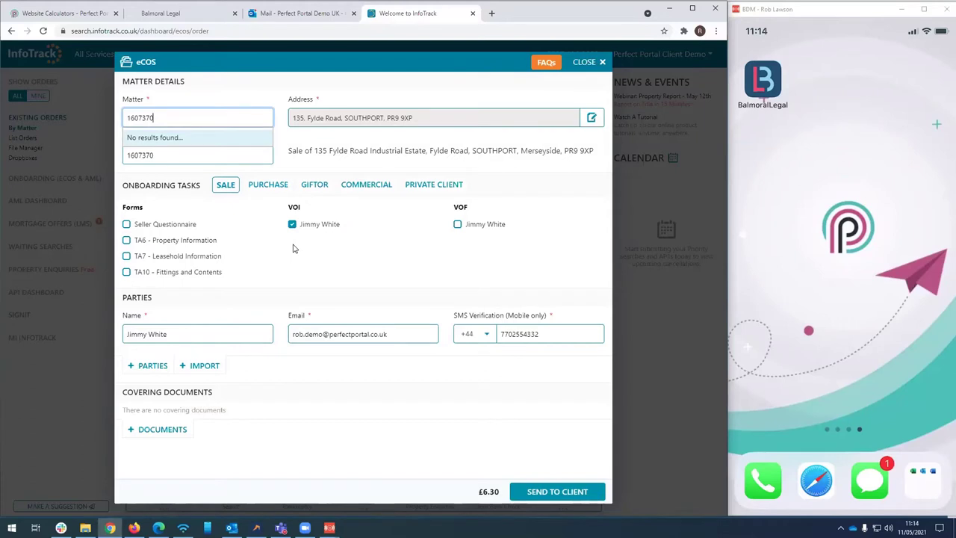
# Add a funds check plus the Seller Questionnaire, TA6, TA7 and TA10 forms
pyautogui.click(457, 225)
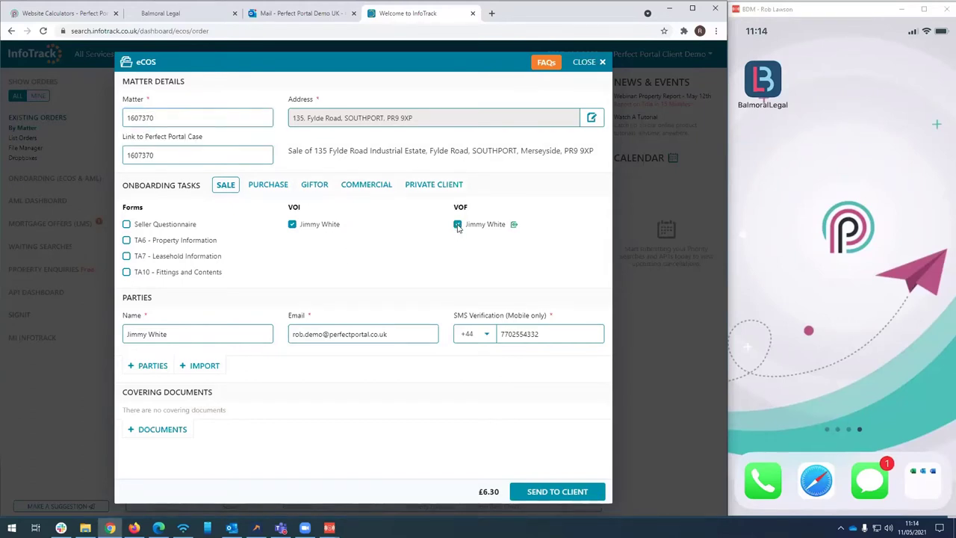
pyautogui.click(126, 224)
pyautogui.click(127, 240)
pyautogui.click(126, 255)
pyautogui.click(126, 272)
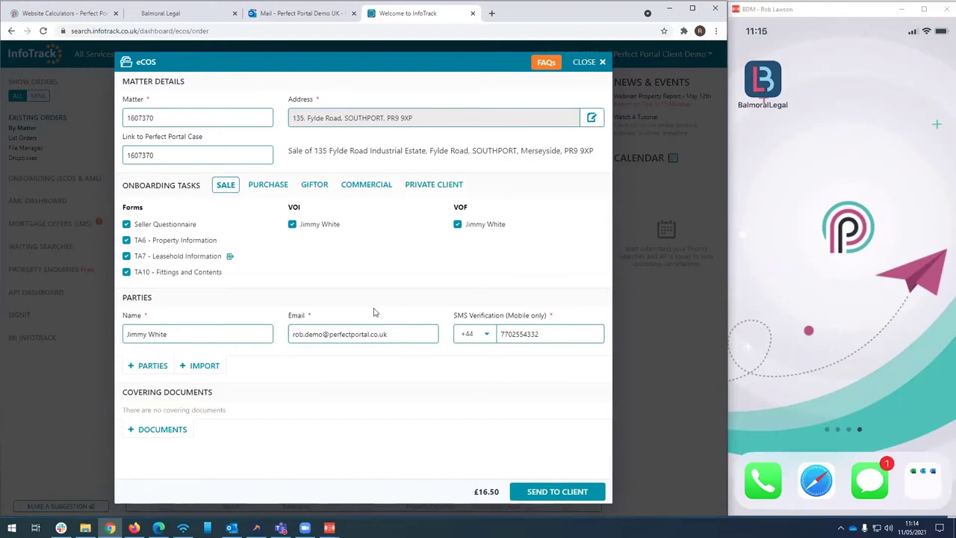
# Attach the Client Care Letter and send the onboarding request to the client
pyautogui.click(159, 430)
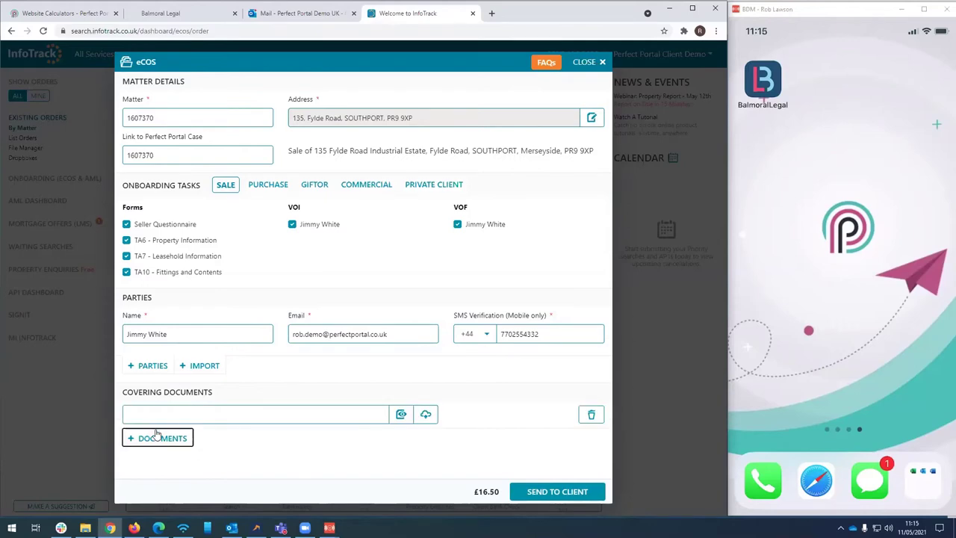
pyautogui.click(426, 415)
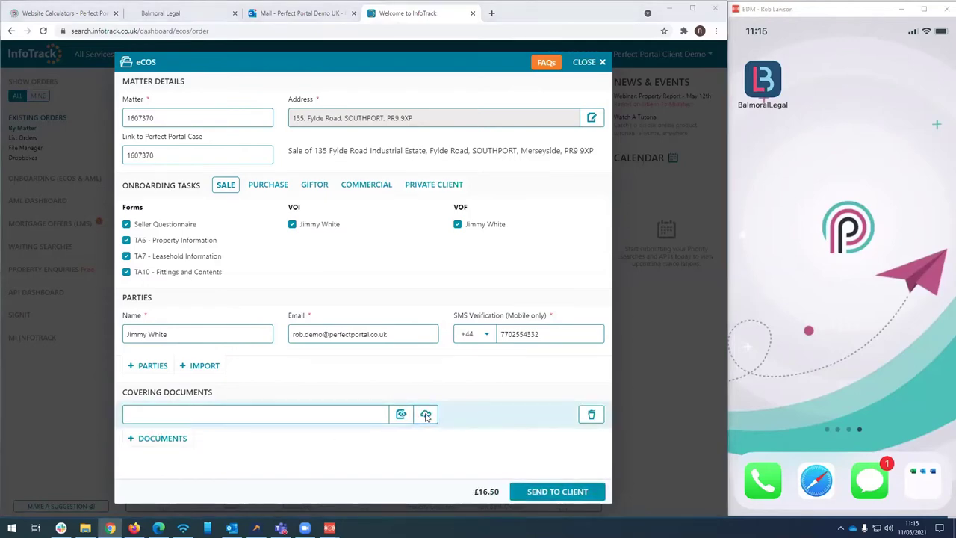
pyautogui.doubleClick(154, 104)
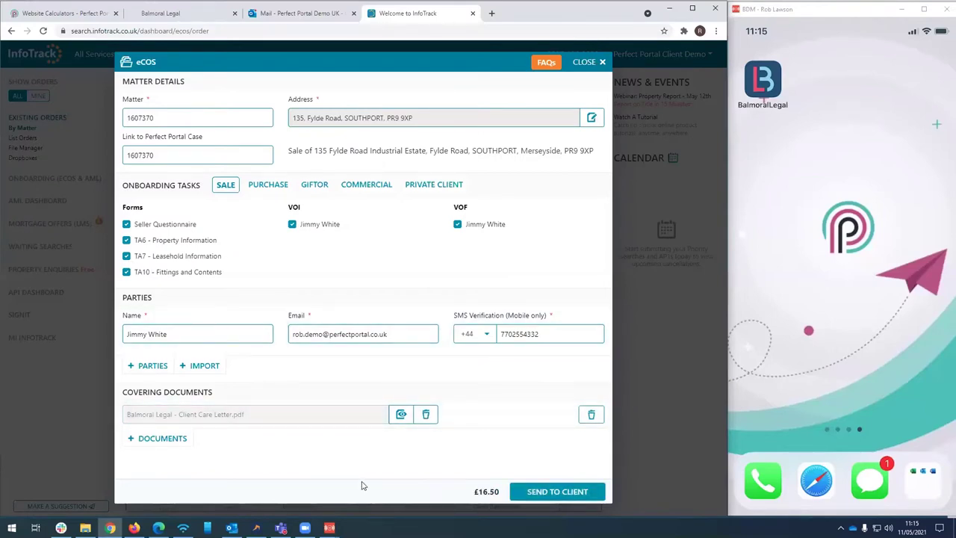
pyautogui.click(554, 492)
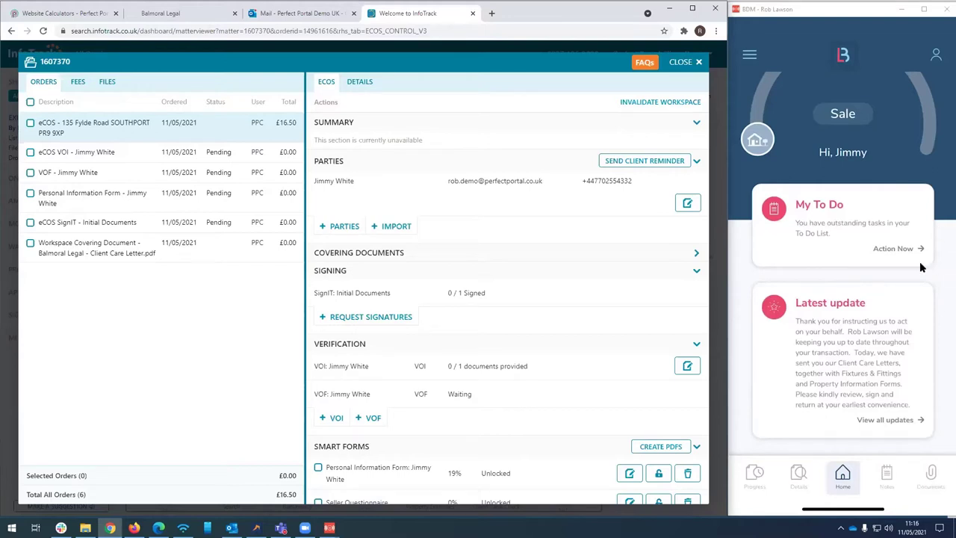
# Open the My To Do list in the client's mobile app
pyautogui.click(890, 266)
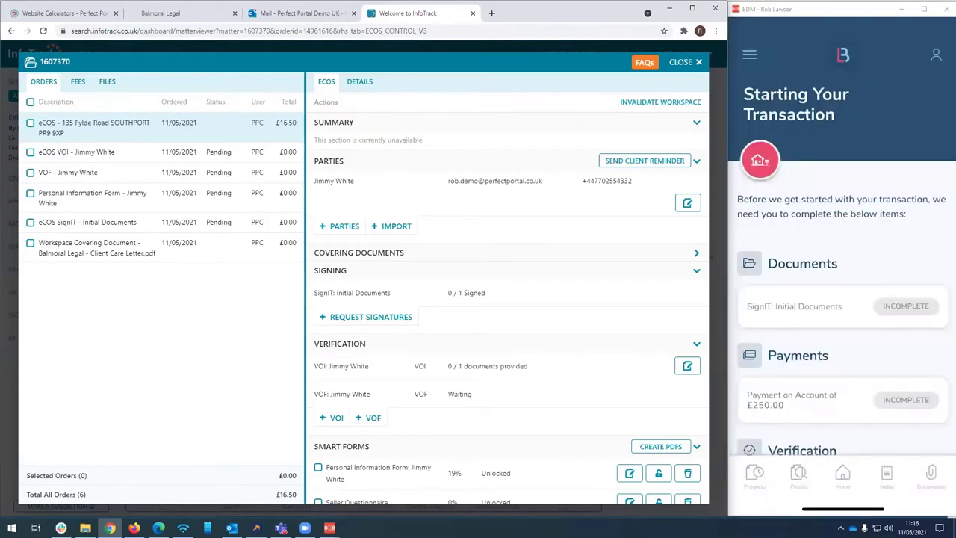
# Scroll through the client app's Starting Your Transaction checklist and back up
pyautogui.scroll(-3, 841, 299)
pyautogui.scroll(-1, 841, 298)
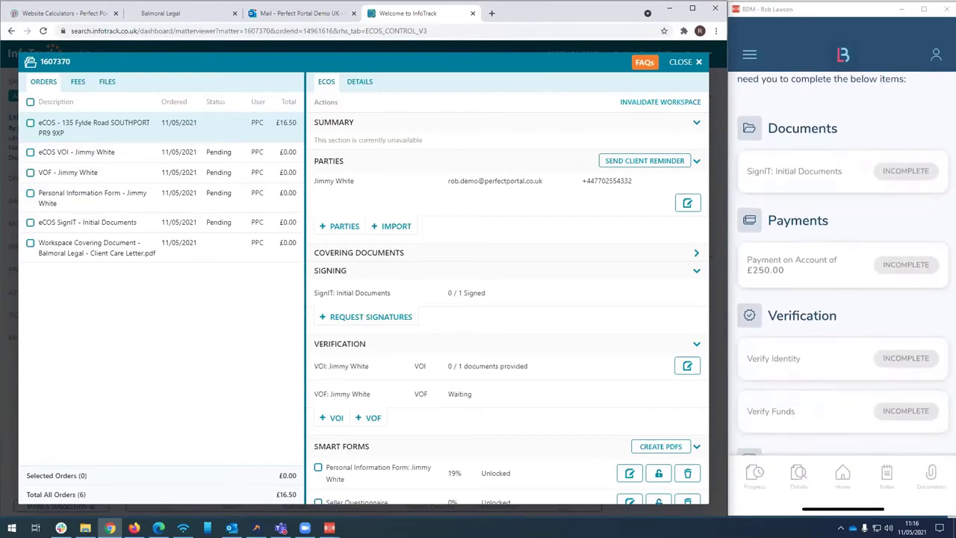
pyautogui.scroll(-1, 842, 299)
pyautogui.scroll(-3, 841, 298)
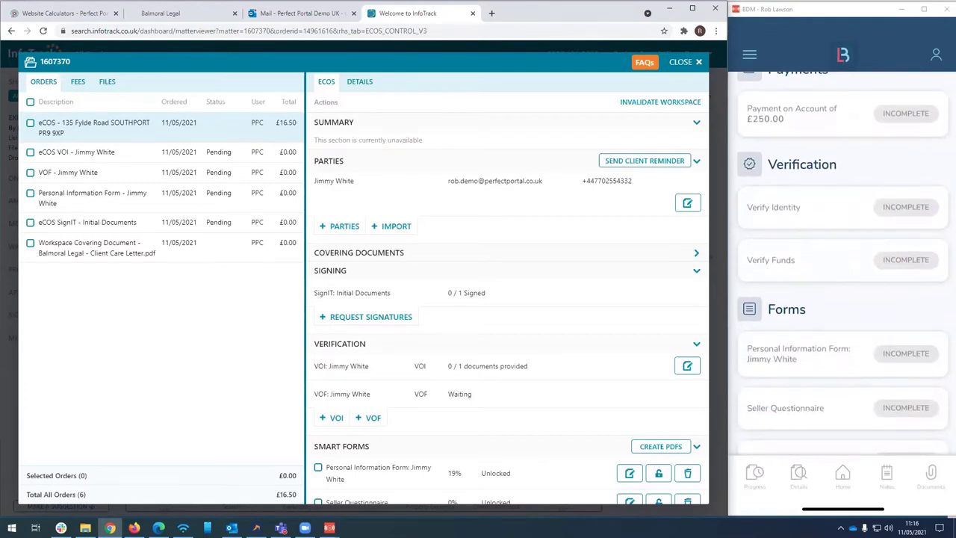
pyautogui.scroll(-3, 841, 299)
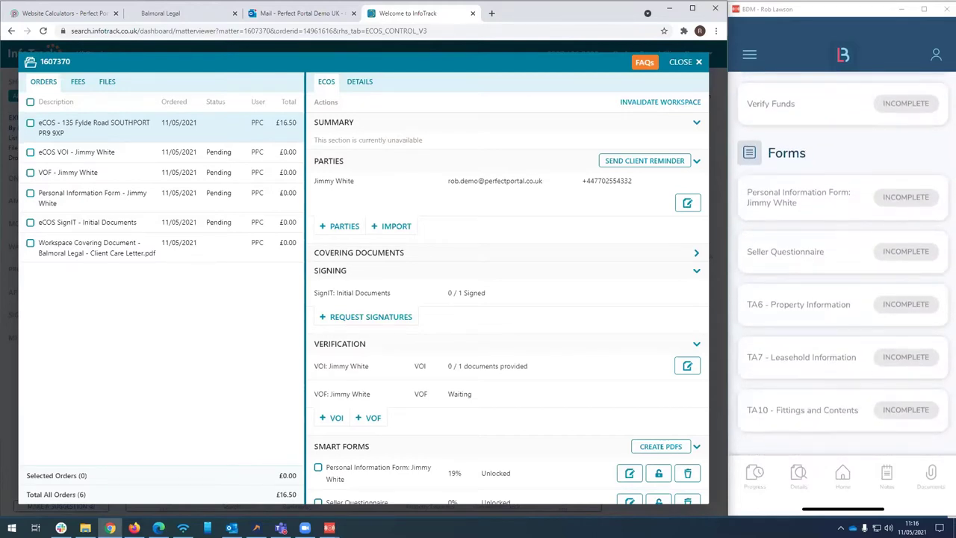
pyautogui.scroll(4, 841, 261)
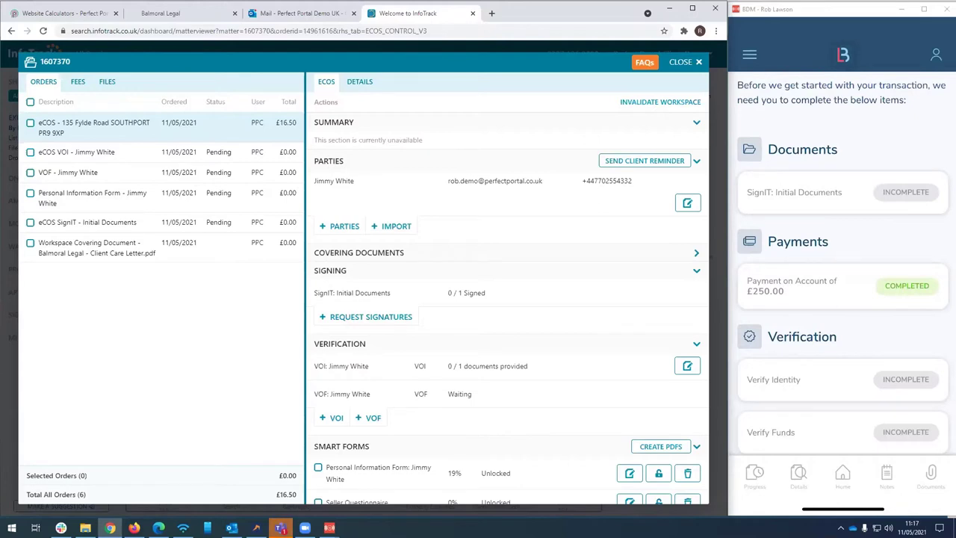
# Scroll up in the client app once the Client Care Letter signing is complete
pyautogui.scroll(3, 841, 261)
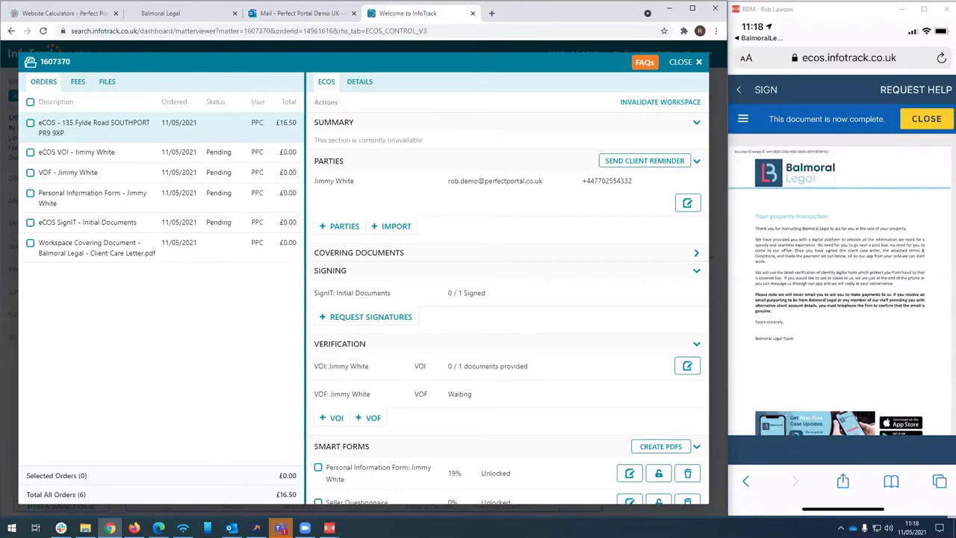
# Open Verify Identity, consent to digital identity verification and start the process
pyautogui.scroll(-10, 842, 284)
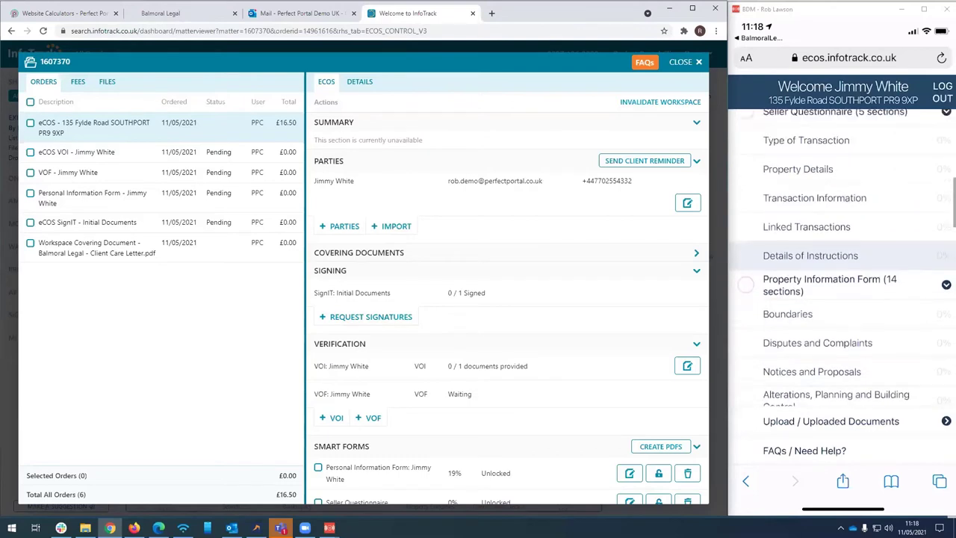
pyautogui.scroll(5, 842, 284)
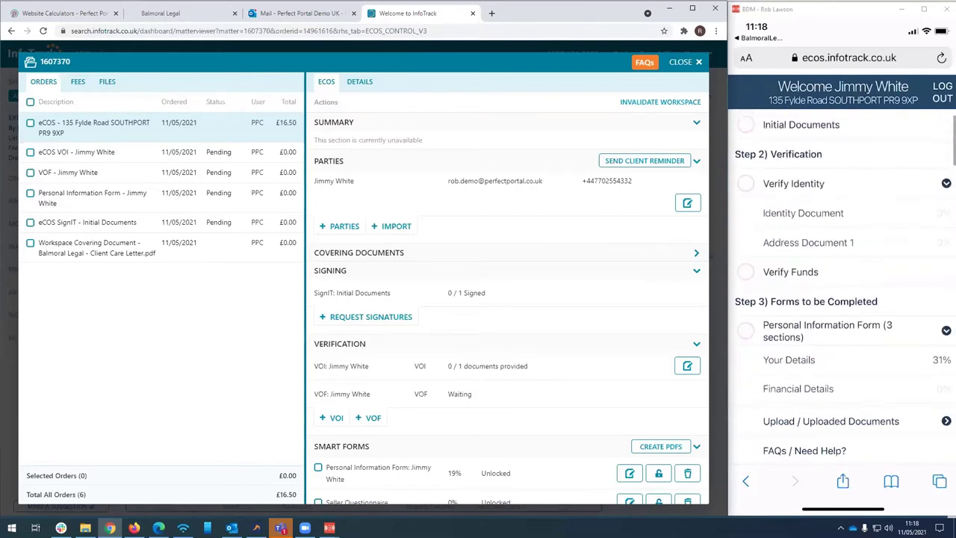
pyautogui.click(803, 206)
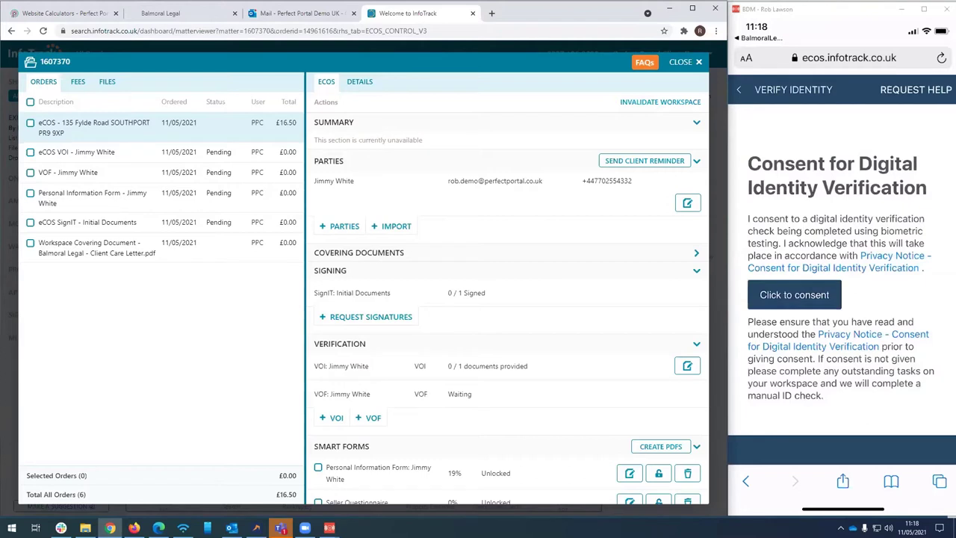
pyautogui.click(793, 294)
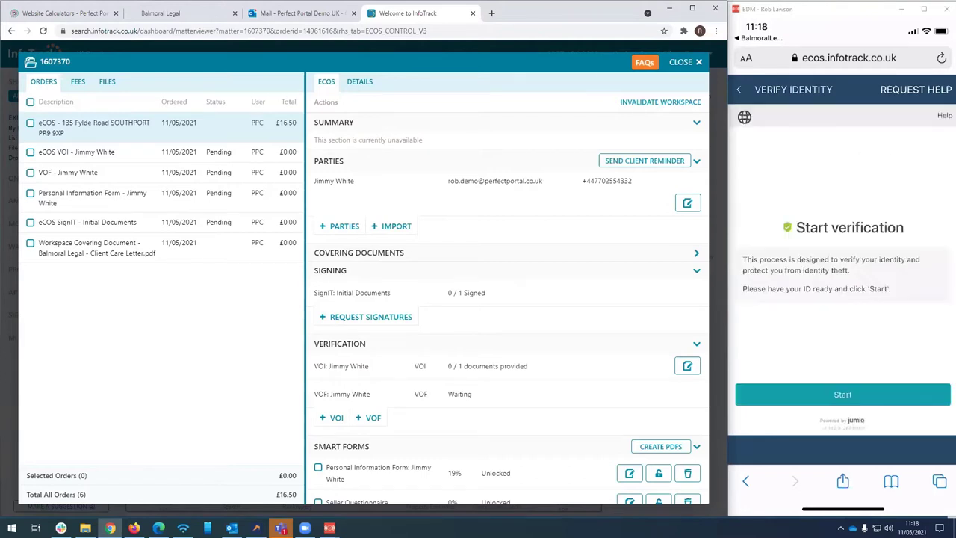
pyautogui.click(842, 394)
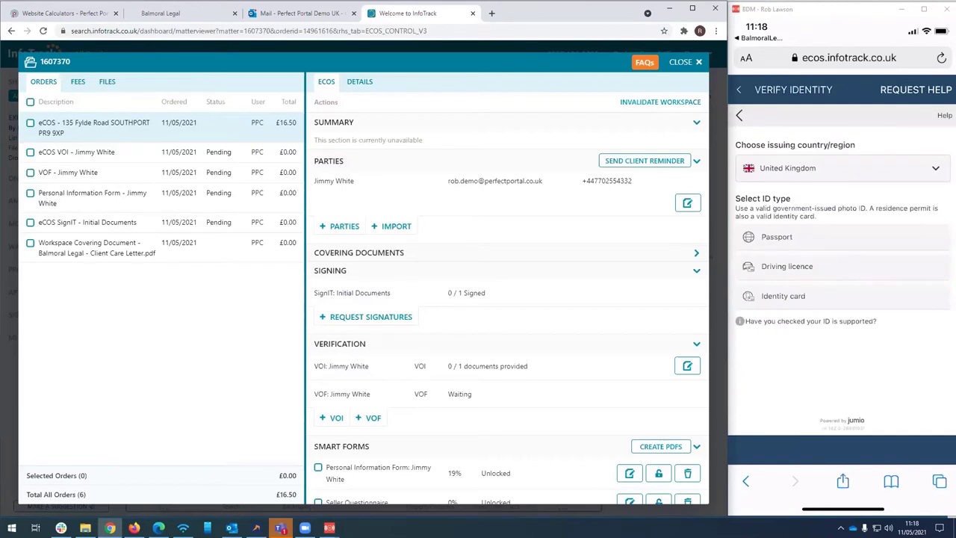
# Choose Driving licence as the ID type and allow camera access to photograph its front
pyautogui.click(786, 266)
pyautogui.click(842, 394)
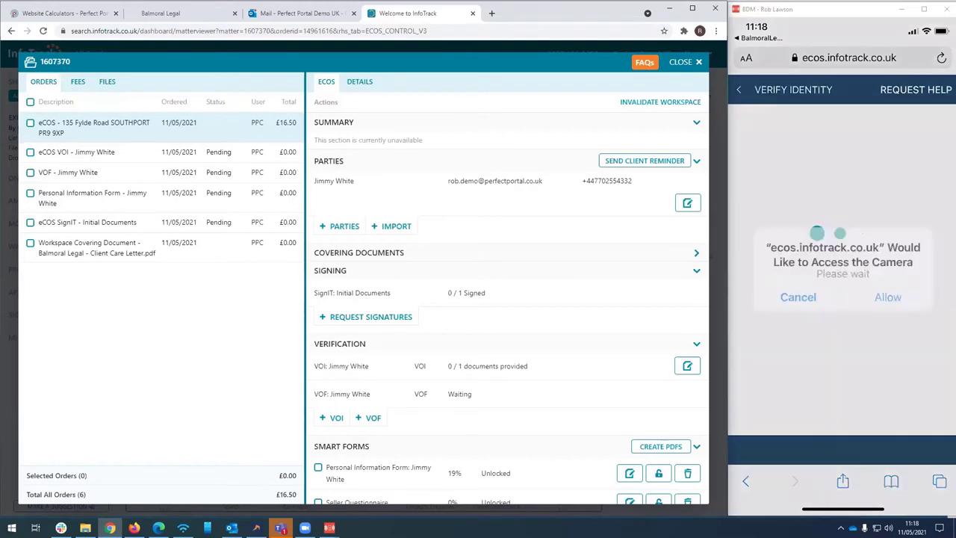
pyautogui.click(883, 294)
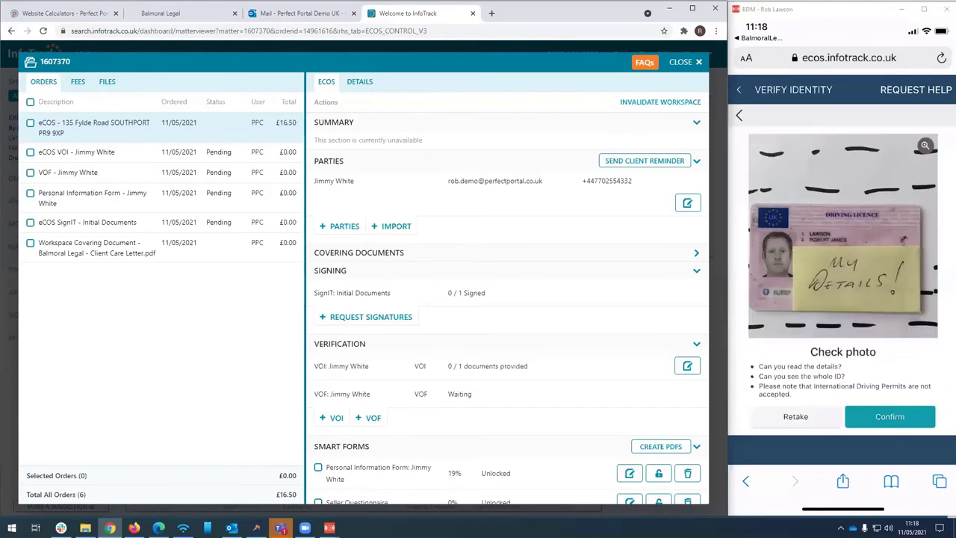
# Confirm the licence photo, finish face verification and review the transaction checklist
pyautogui.click(889, 416)
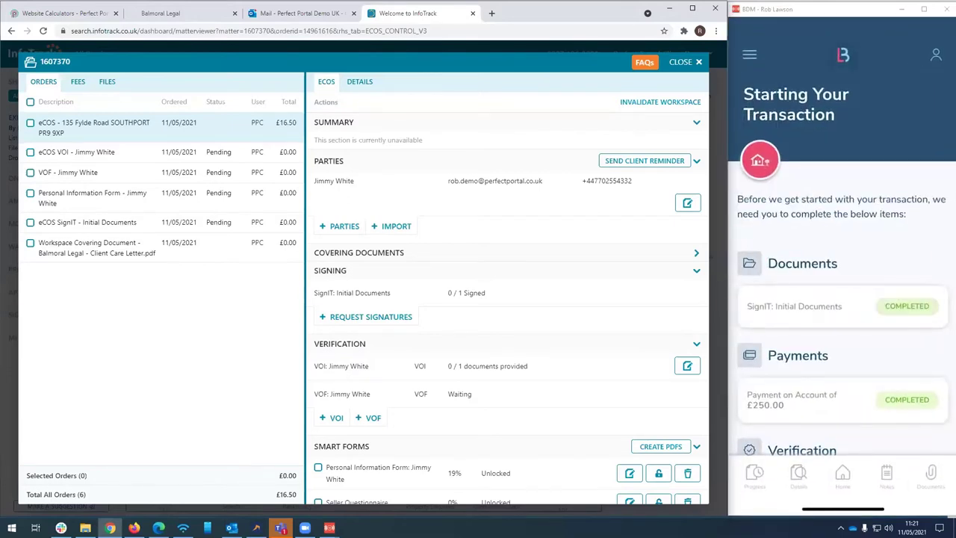
pyautogui.scroll(-3, 841, 298)
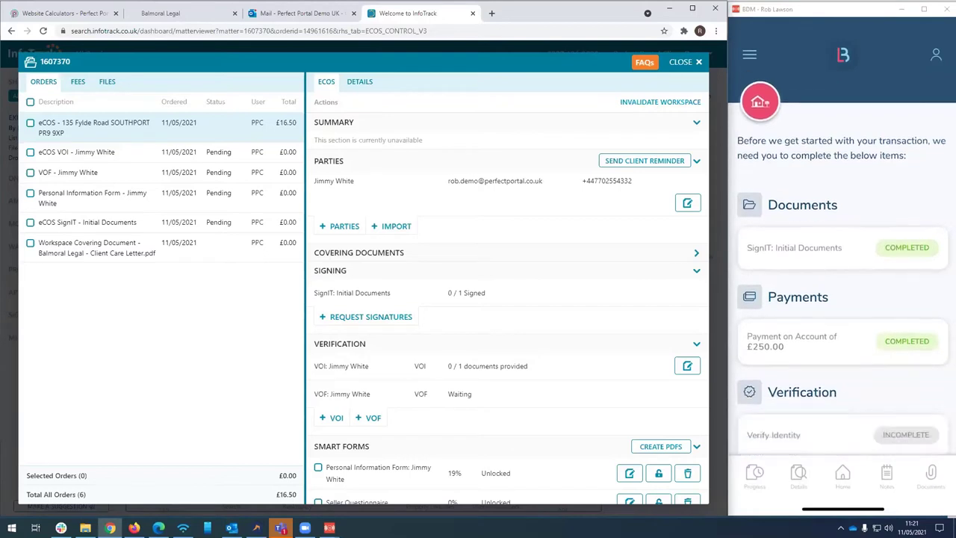
pyautogui.scroll(-3, 842, 269)
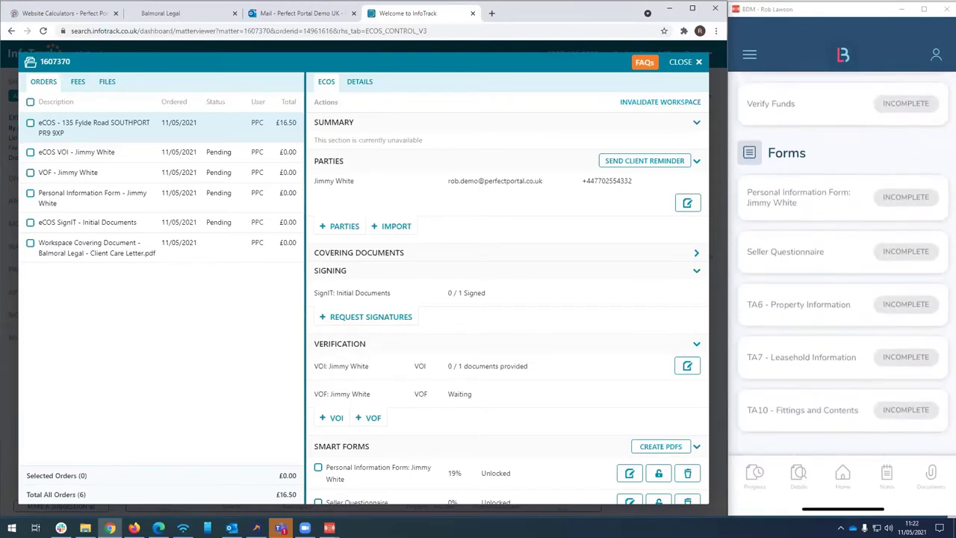
pyautogui.scroll(6, 841, 263)
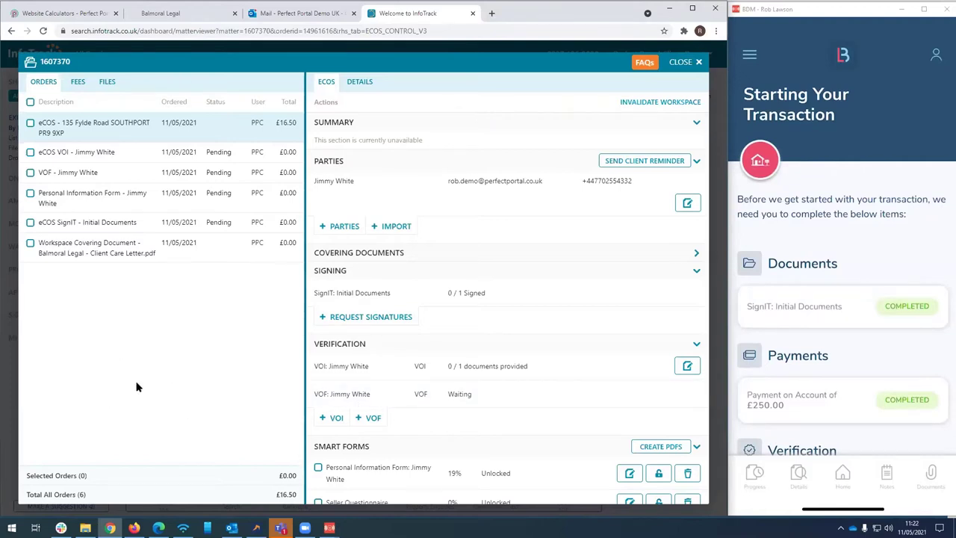
# Send the client a reminder reading 'Please can you complete' and return to the case tab
pyautogui.click(631, 160)
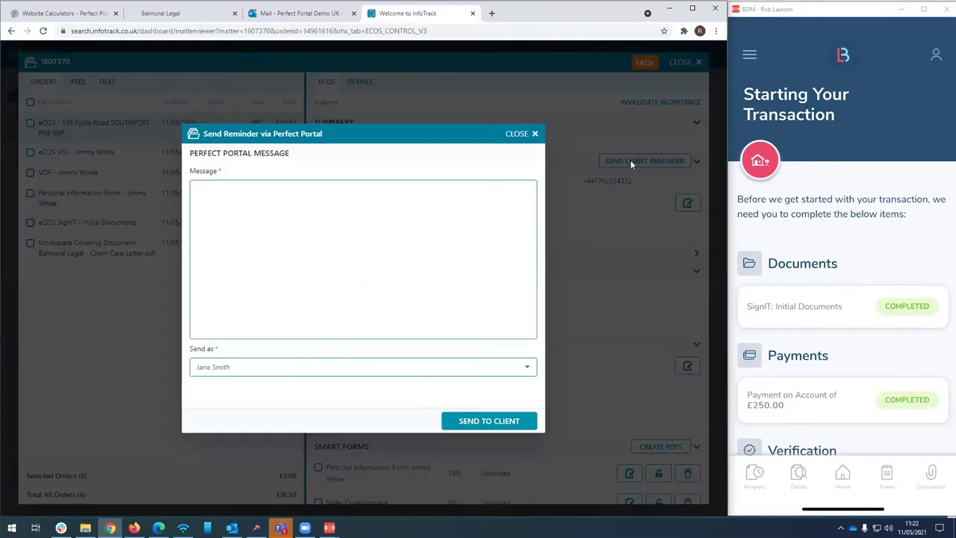
pyautogui.click(265, 240)
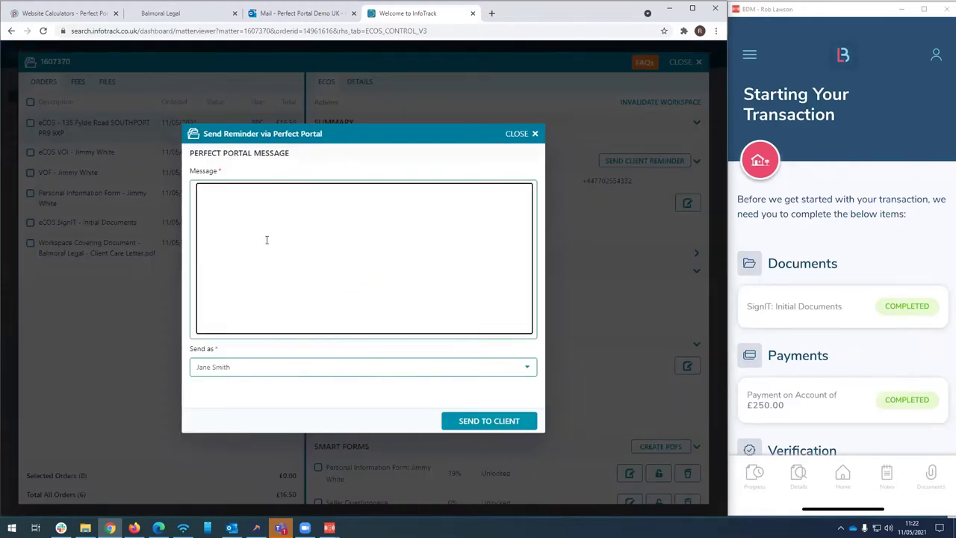
pyautogui.write('Please can you complete')
pyautogui.click(490, 421)
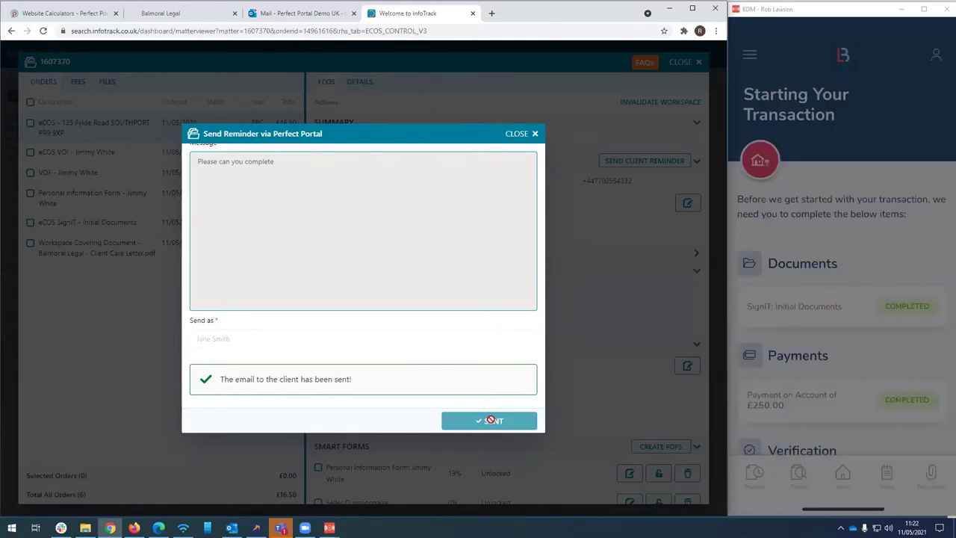
pyautogui.click(175, 15)
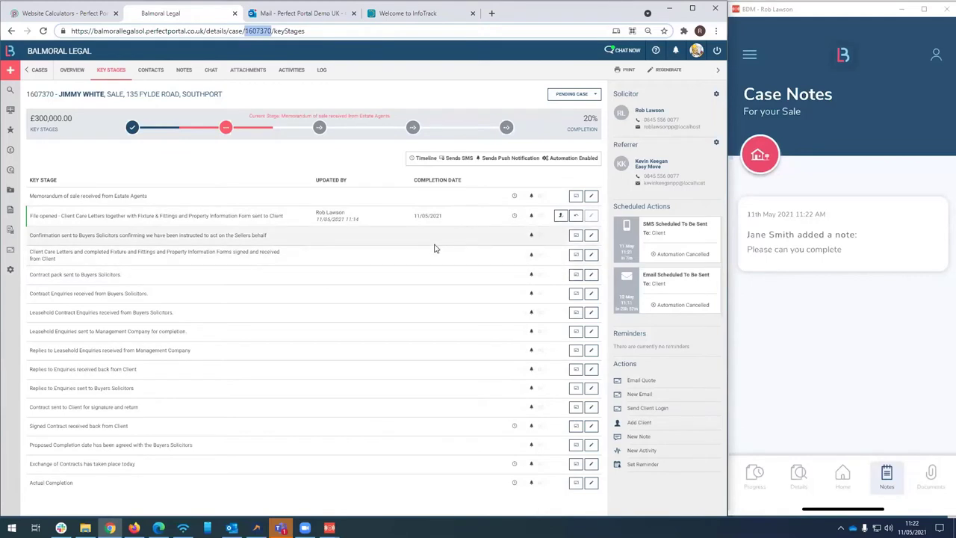
# Send updates for the buyers' solicitors confirmation and Exchange of Contracts stages, reaching 40%
pyautogui.click(575, 238)
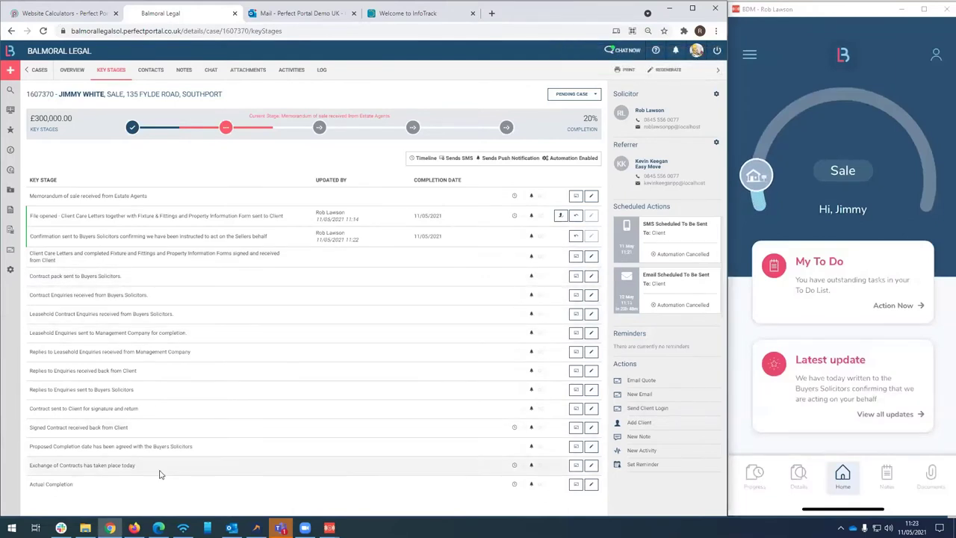
pyautogui.click(576, 466)
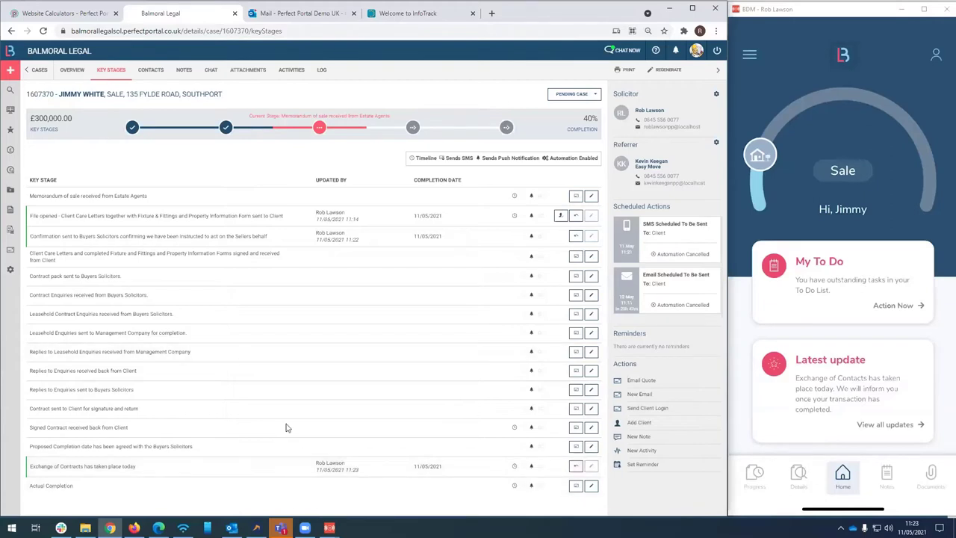
pyautogui.click(211, 70)
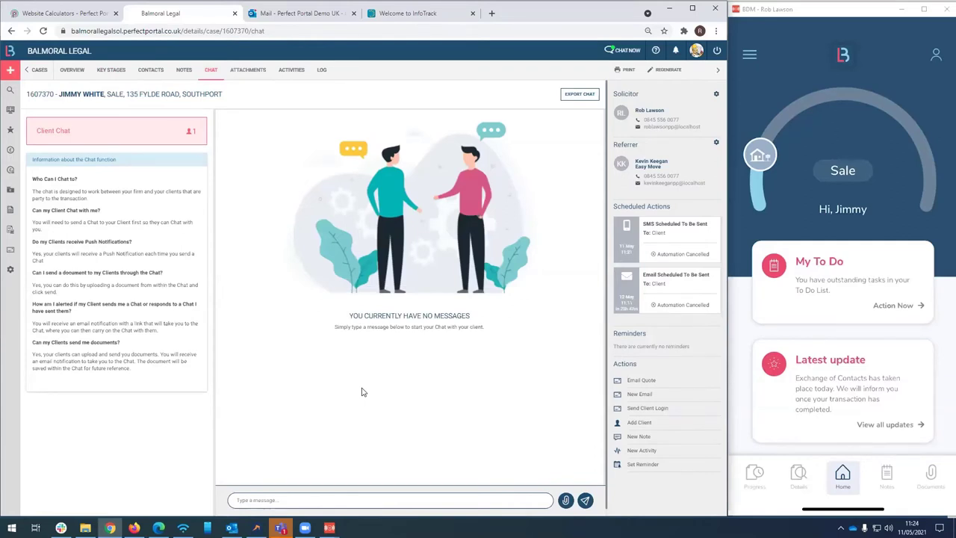
# Send 'Balmoral Legal - Client Care Letter' in chat for review; reply as client promising it after work
pyautogui.click(248, 501)
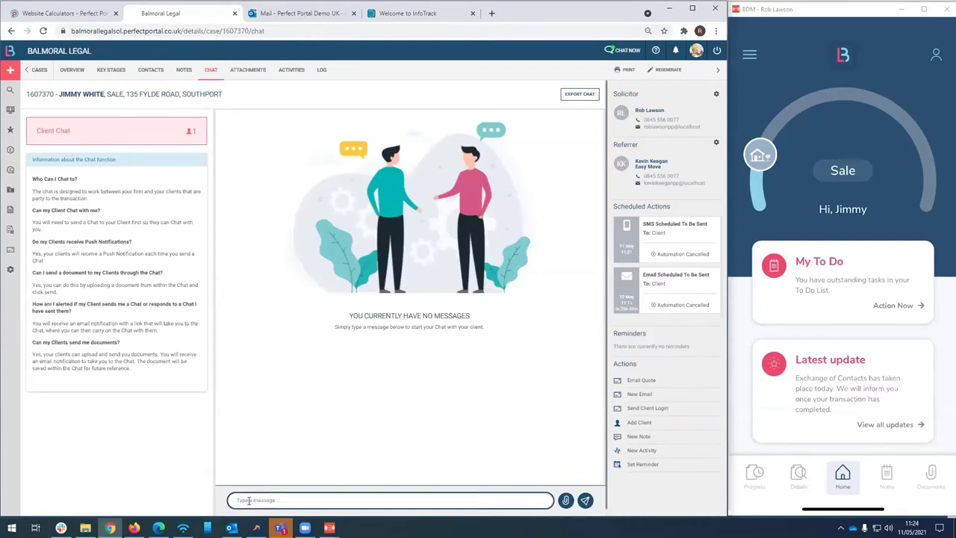
pyautogui.write('H')
pyautogui.click(568, 501)
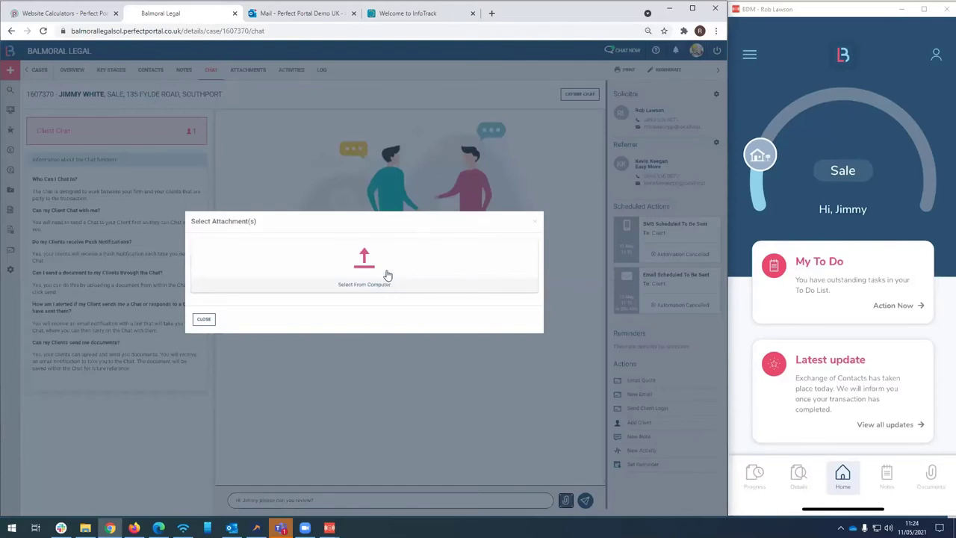
pyautogui.click(382, 256)
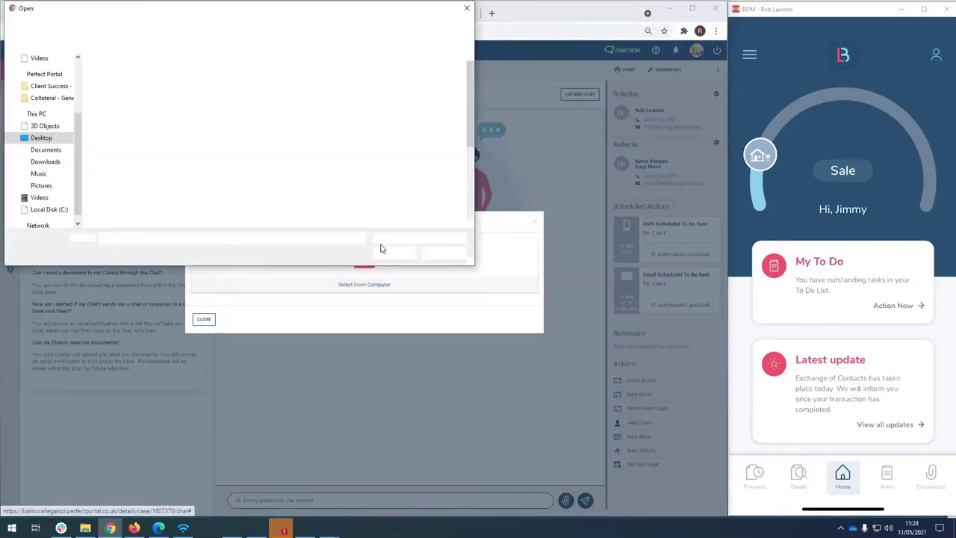
pyautogui.doubleClick(140, 103)
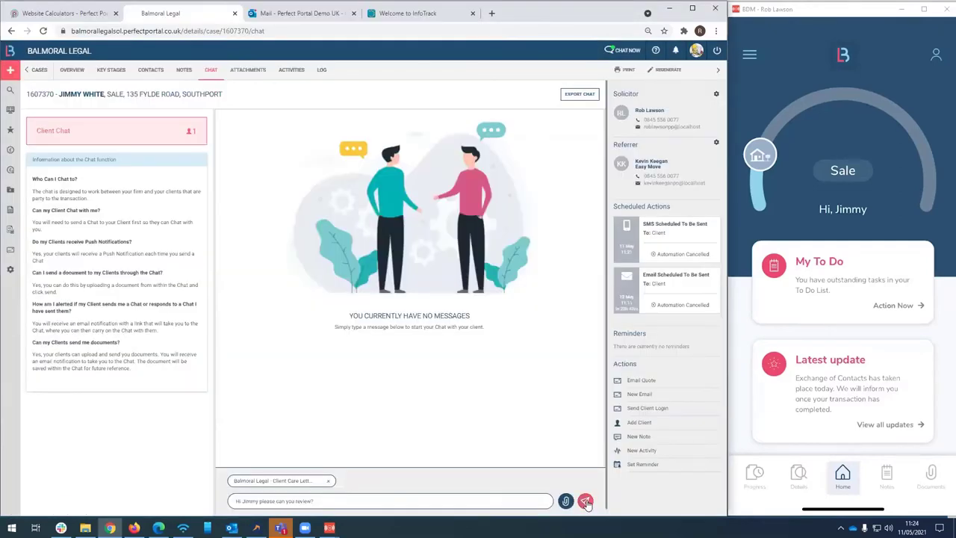
pyautogui.click(585, 501)
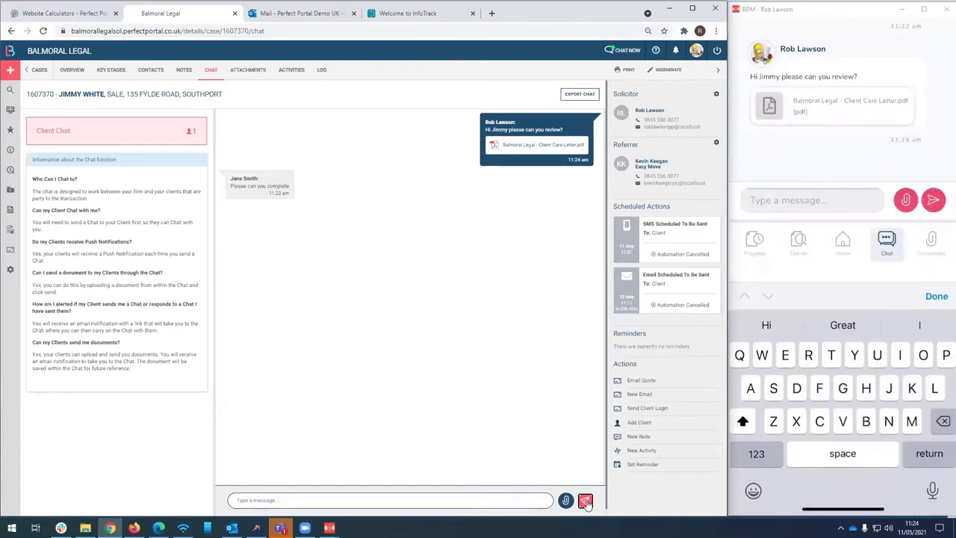
pyautogui.write('Hi ')
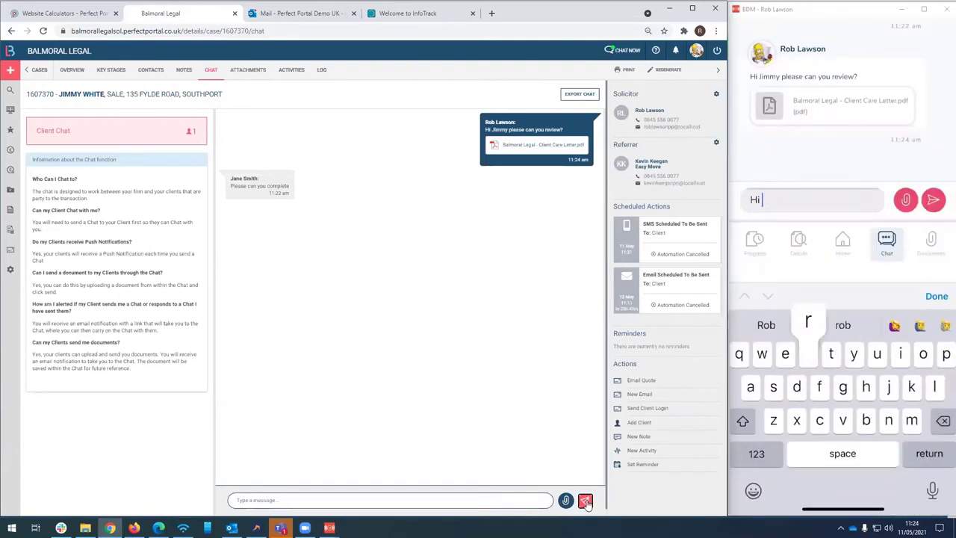
pyautogui.write('rob ')
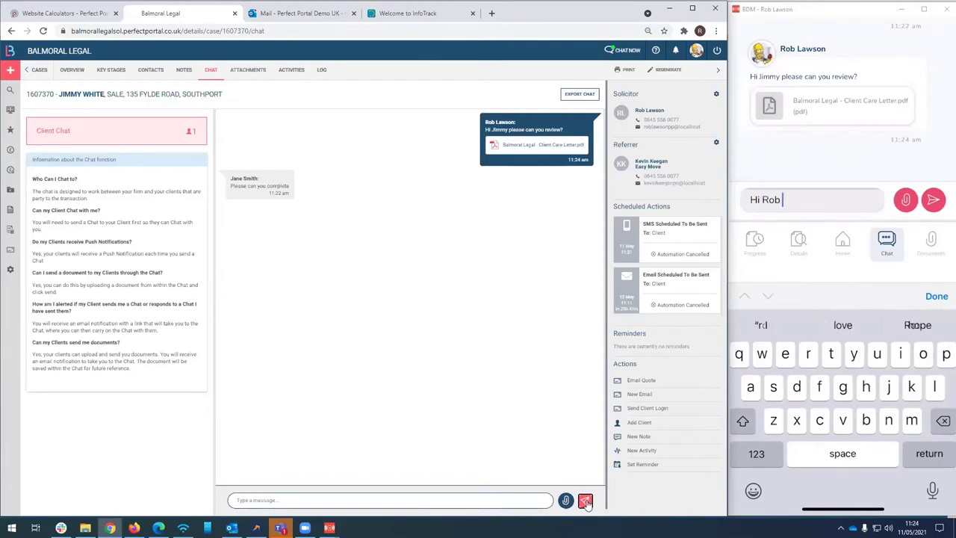
pyautogui.write('I will complete afterwork')
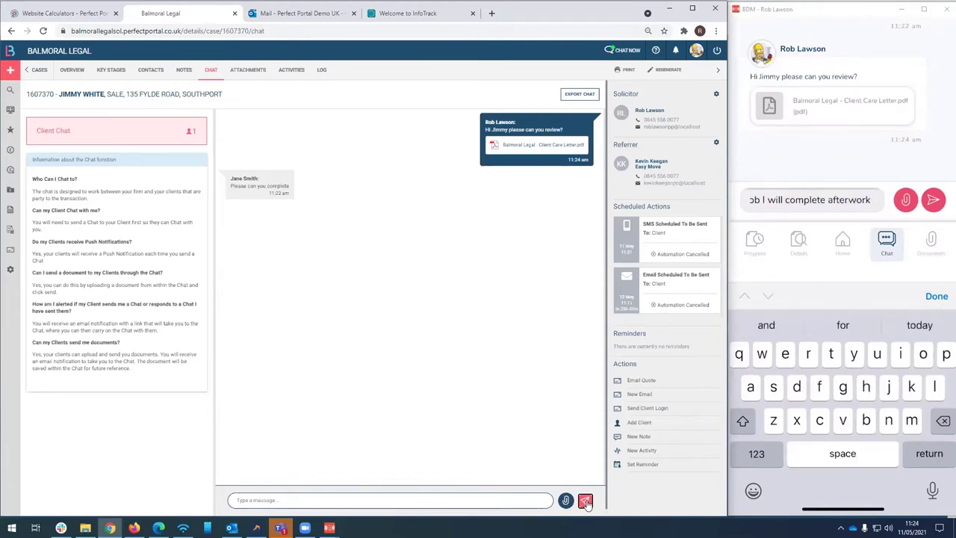
pyautogui.press('Return')
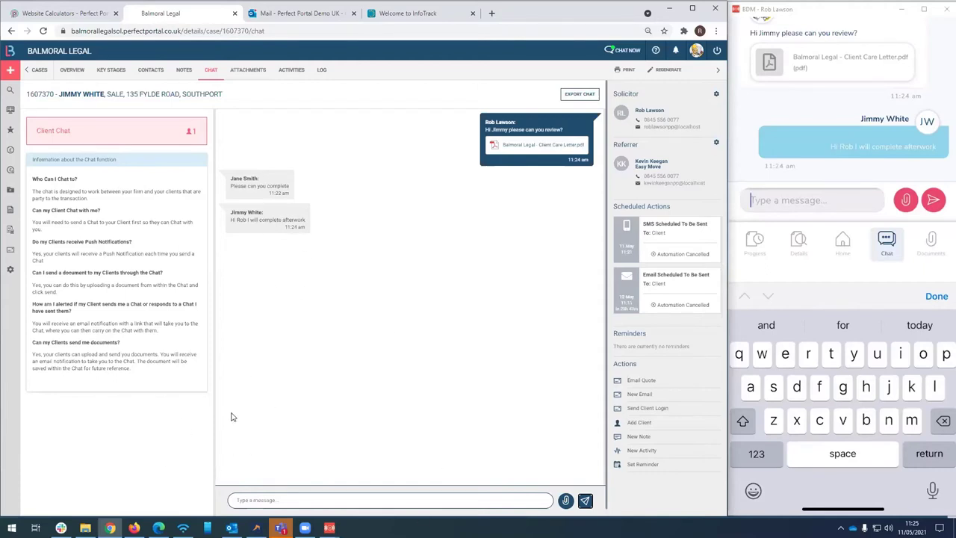
# Sign in to the client portal with the saved client login
pyautogui.click(134, 528)
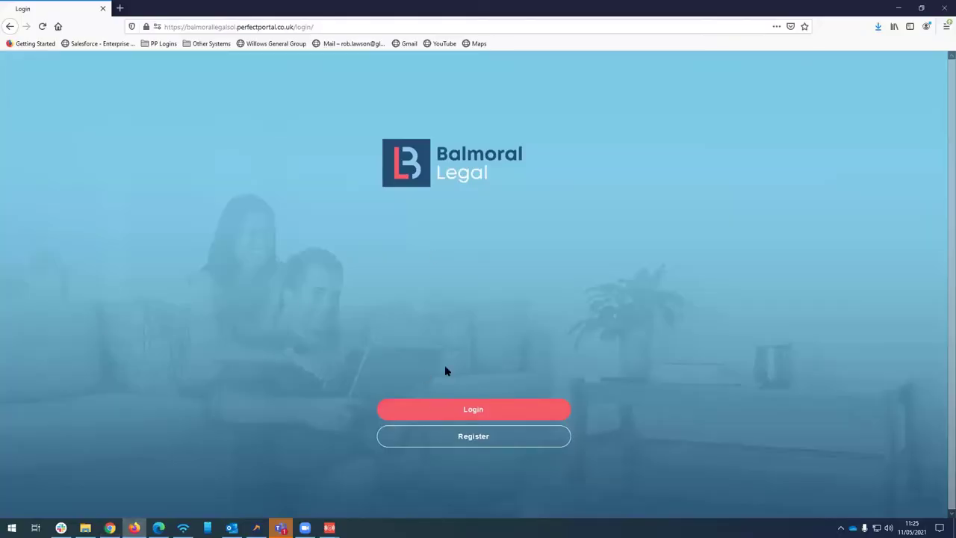
pyautogui.click(463, 410)
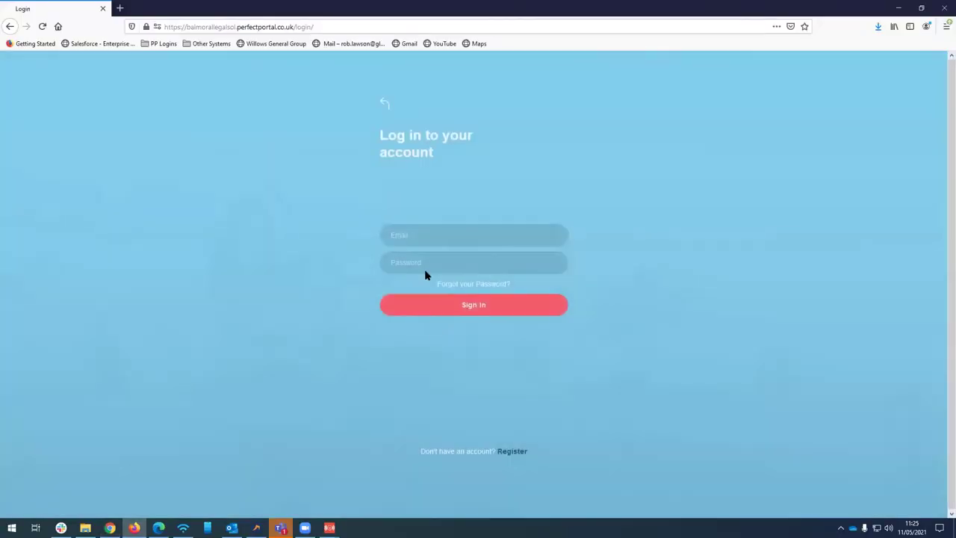
pyautogui.click(419, 232)
pyautogui.click(430, 252)
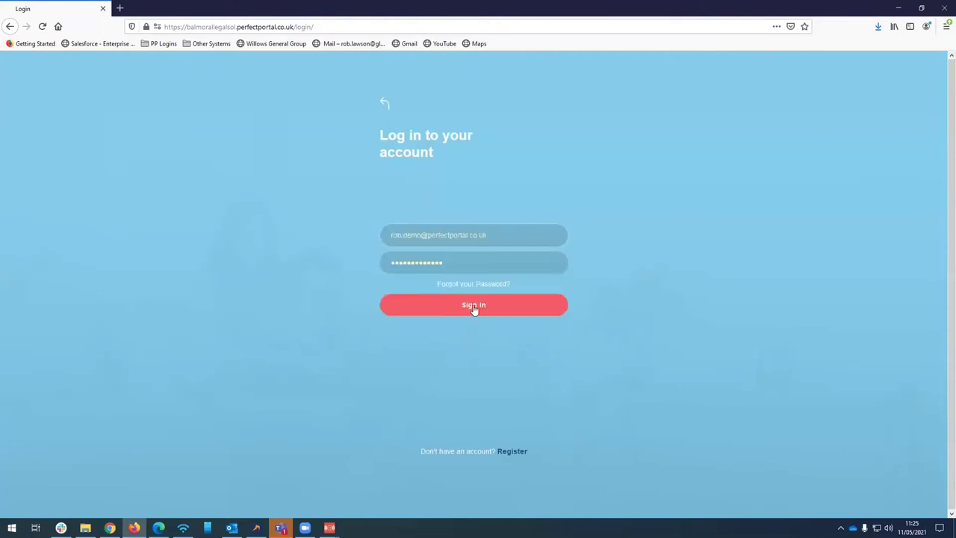
pyautogui.click(472, 304)
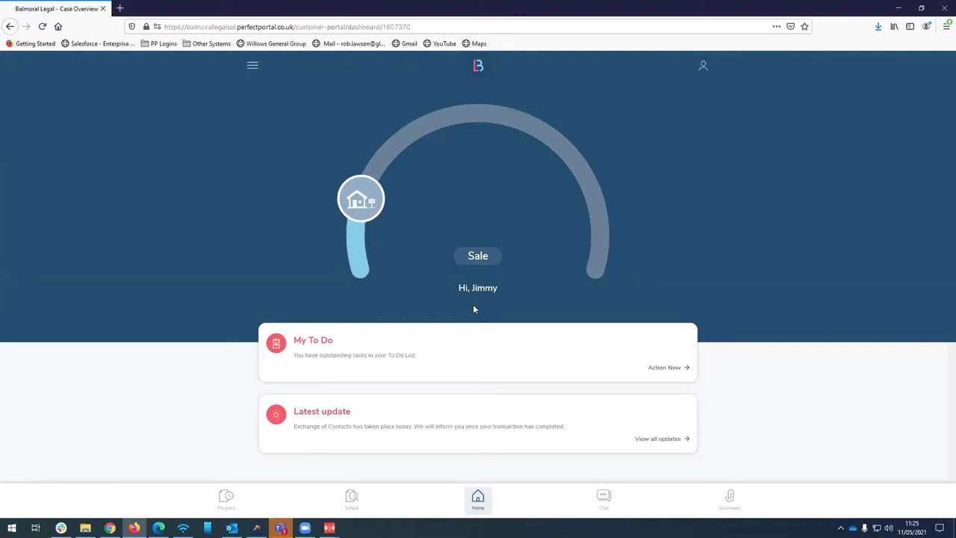
# Check the Action Now to-do list, then view the documents listing the Client Care Letter
pyautogui.click(662, 366)
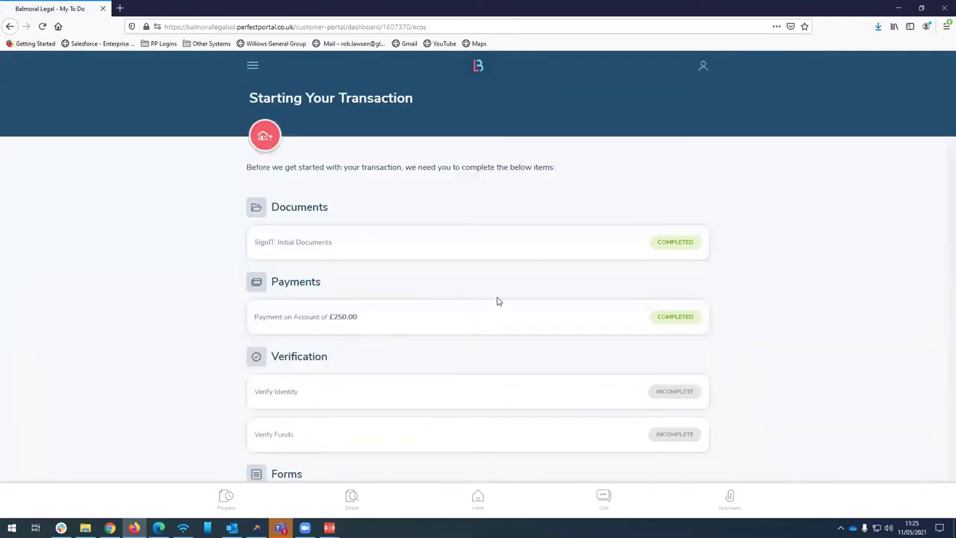
pyautogui.scroll(-5, 502, 305)
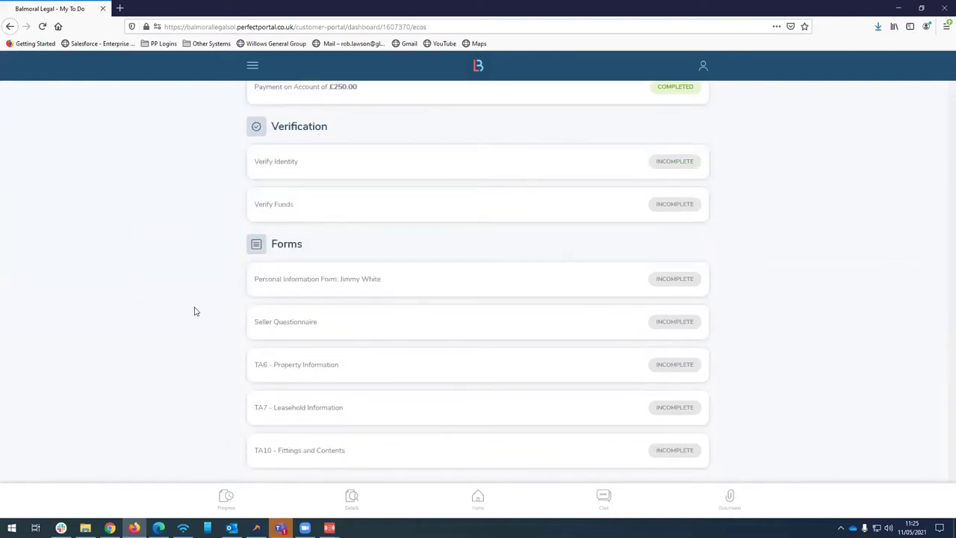
pyautogui.scroll(5, 194, 314)
pyautogui.click(734, 499)
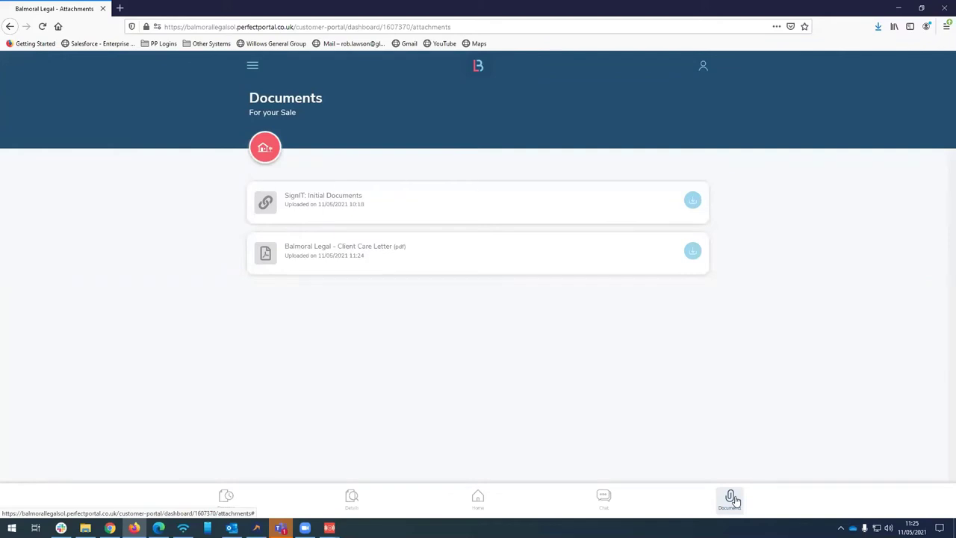
# Browse the client portal's Chat, Details and Progress pages and its navigation menu
pyautogui.click(603, 501)
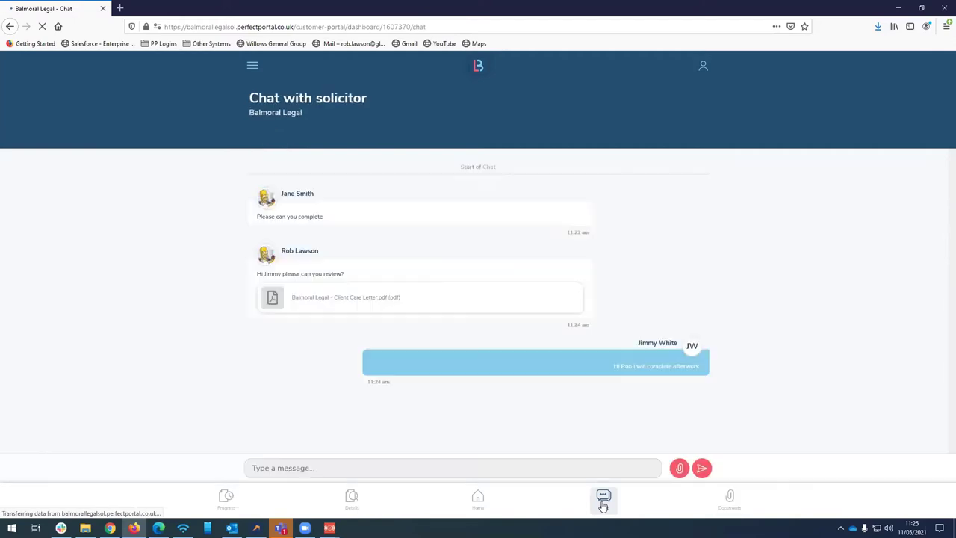
pyautogui.click(351, 498)
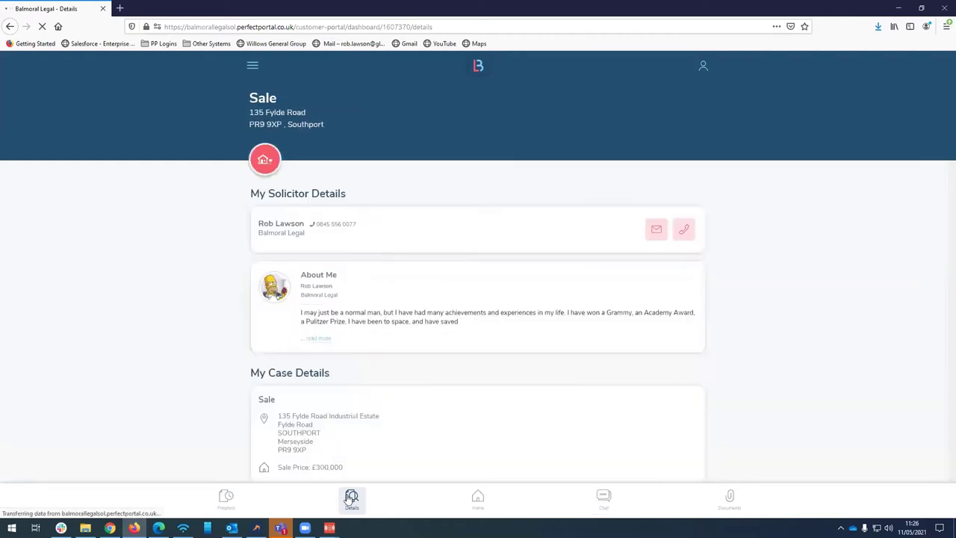
pyautogui.click(226, 498)
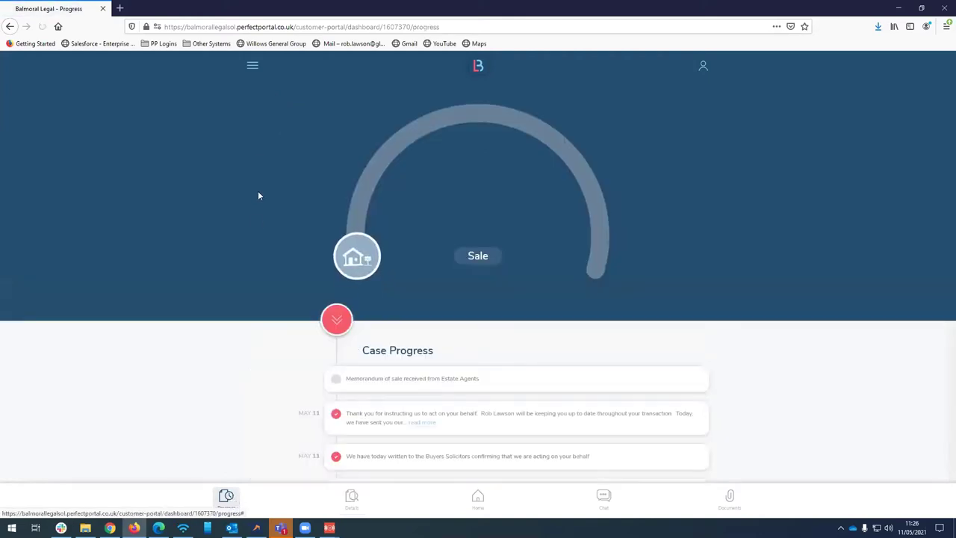
pyautogui.click(253, 67)
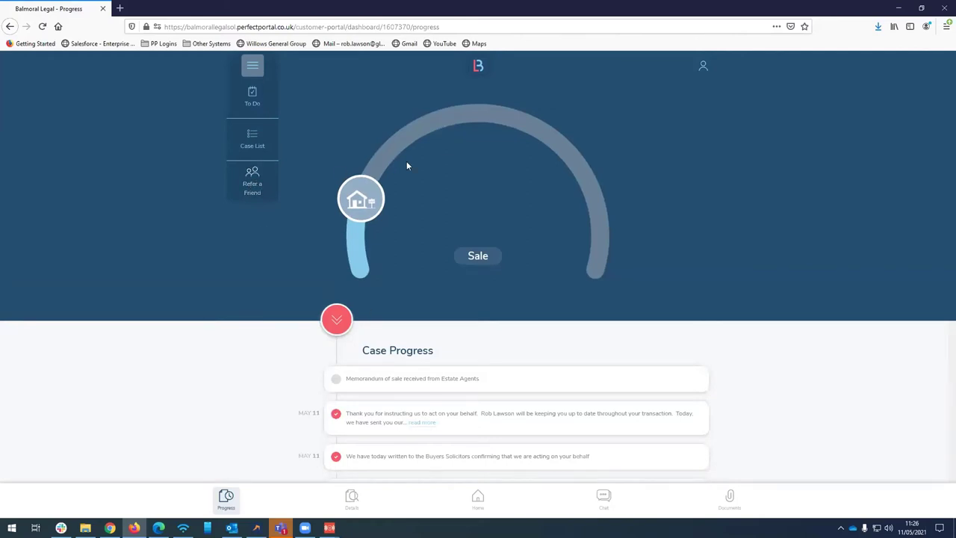
pyautogui.click(159, 528)
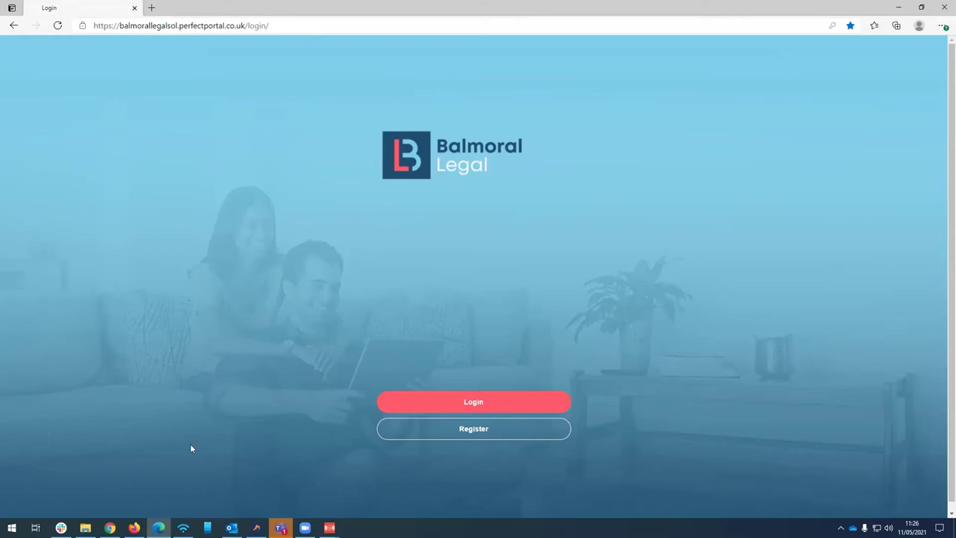
# Mark the Actual Completion key stage done, bringing the case to 60%, and return to the dashboard
pyautogui.click(110, 527)
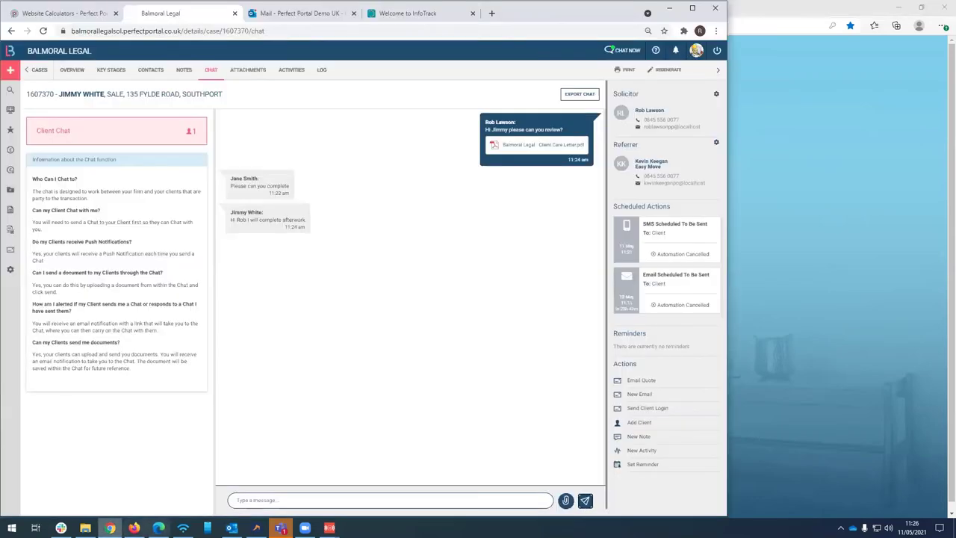
pyautogui.click(355, 477)
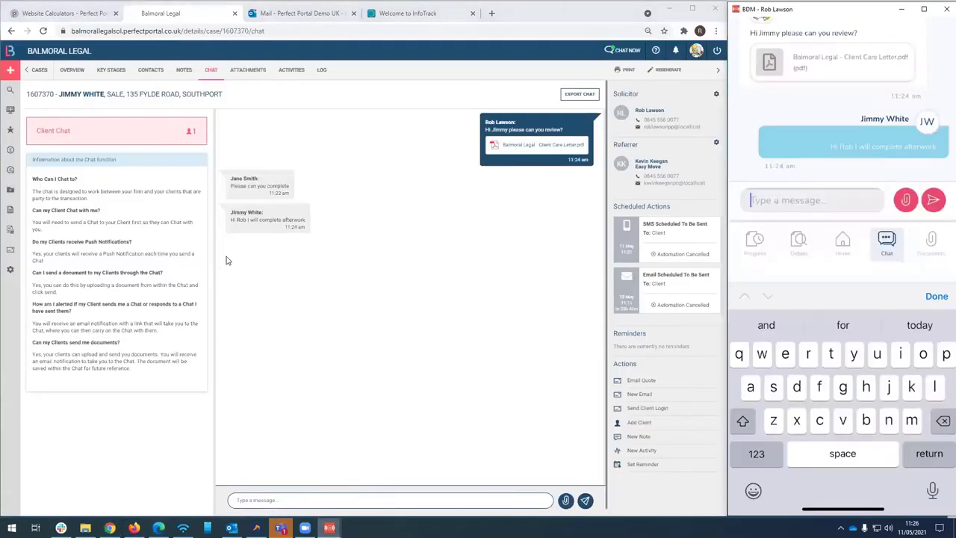
pyautogui.click(111, 70)
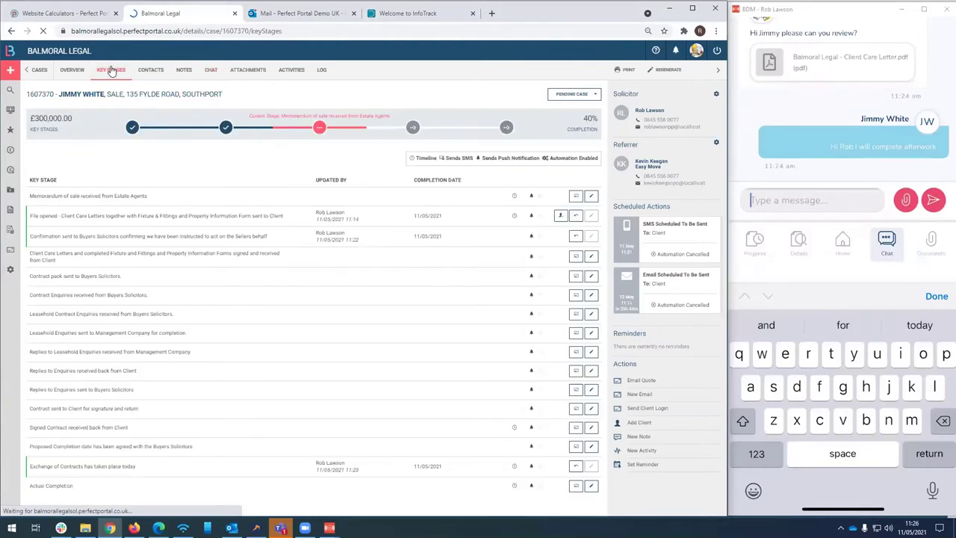
pyautogui.click(574, 486)
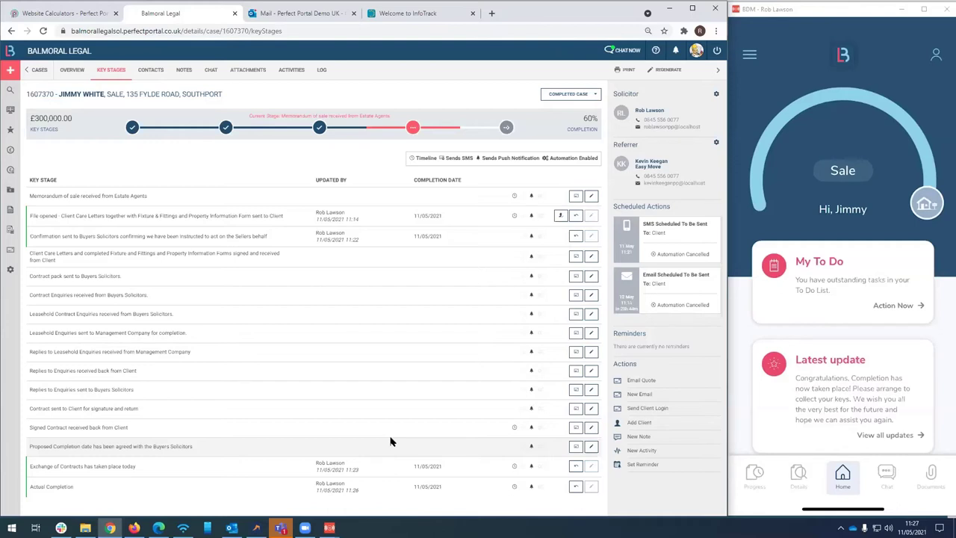
pyautogui.click(10, 51)
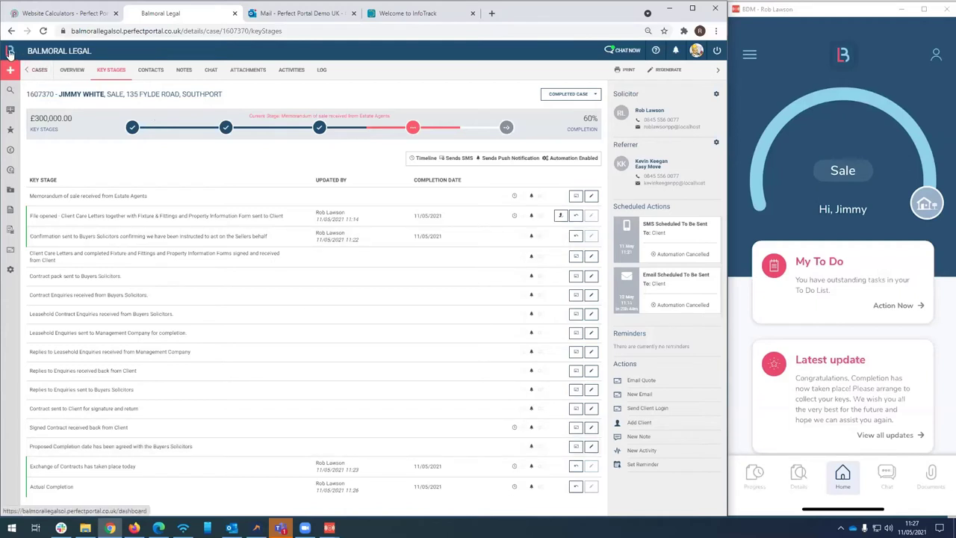